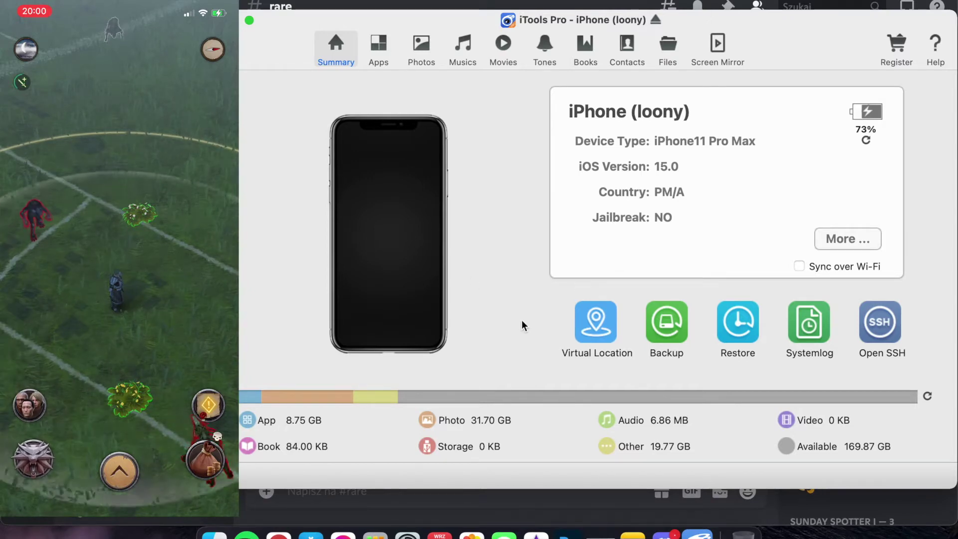
Launch Virtual Location from the iTools Pro Summary page and let the map load
{"action": "left_click", "coordinate": [606, 319]}
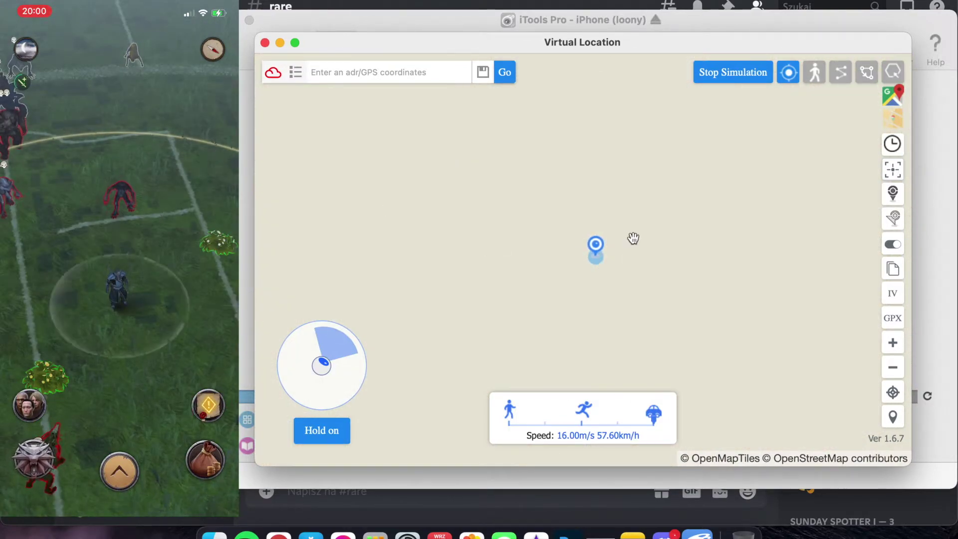
Zoom out, pan across Bangladesh, and zoom back in on the marker near West Shewrapara, Dhaka
{"action": "scroll", "coordinate": [586, 264], "scroll_direction": "down", "scroll_amount": 3}
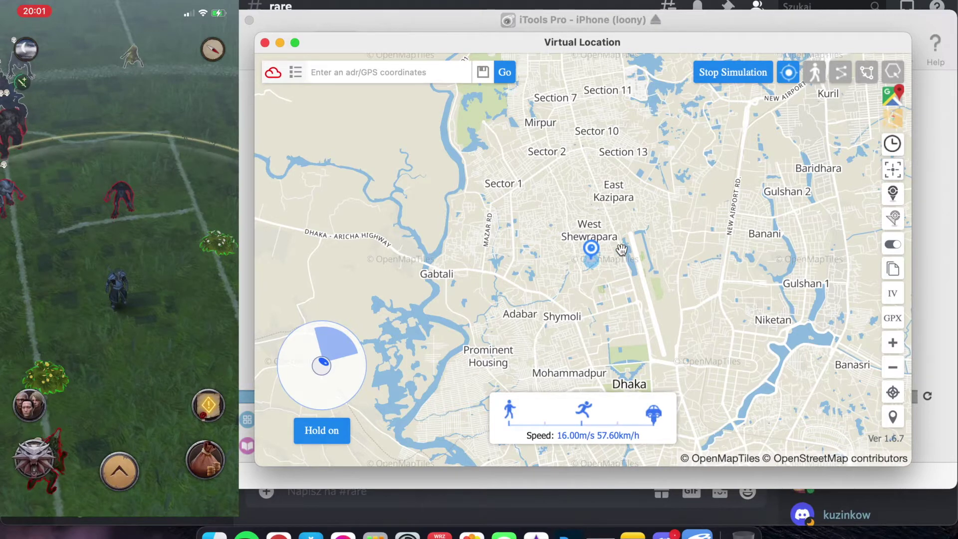
{"action": "scroll", "coordinate": [628, 249], "scroll_direction": "up", "scroll_amount": 1}
{"action": "scroll", "coordinate": [630, 248], "scroll_direction": "up", "scroll_amount": 1}
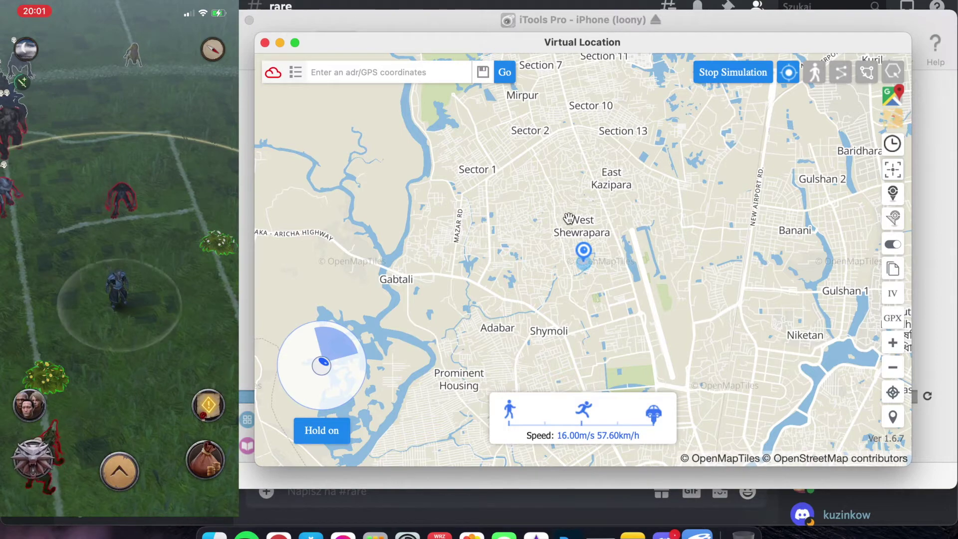
{"action": "scroll", "coordinate": [571, 220], "scroll_direction": "down", "scroll_amount": 10}
{"action": "left_click_drag", "start_coordinate": [723, 228], "coordinate": [590, 303]}
{"action": "scroll", "coordinate": [590, 303], "scroll_direction": "down", "scroll_amount": 5}
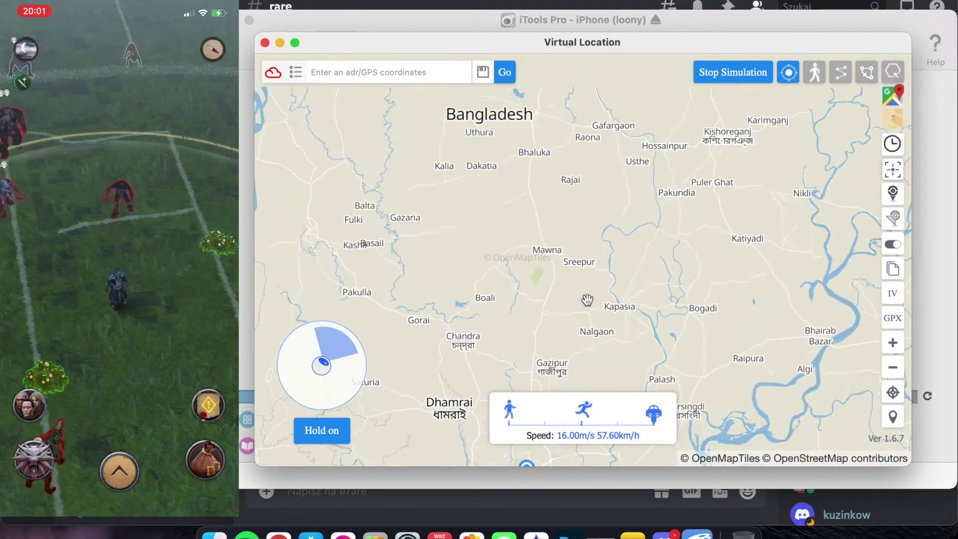
{"action": "scroll", "coordinate": [557, 298], "scroll_direction": "up", "scroll_amount": 5}
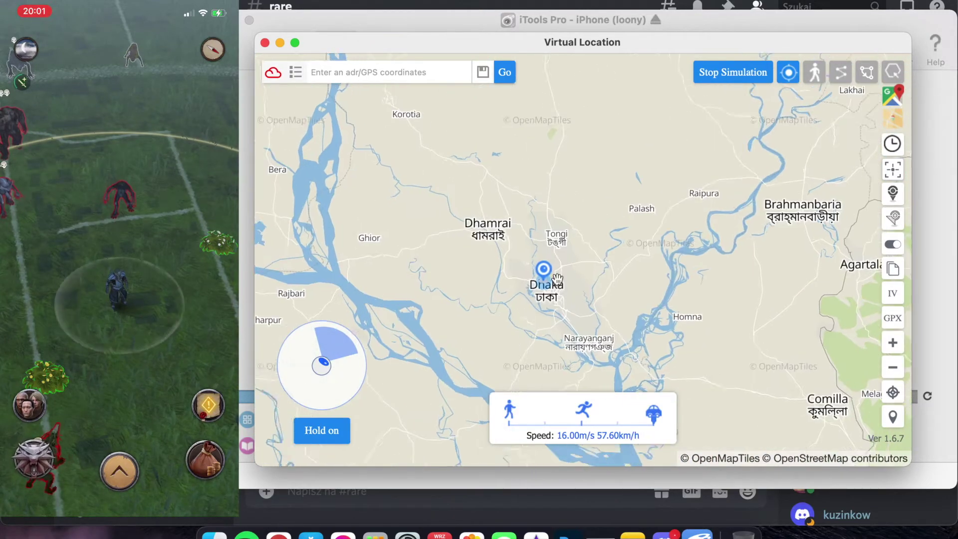
{"action": "scroll", "coordinate": [529, 290], "scroll_direction": "up", "scroll_amount": 5}
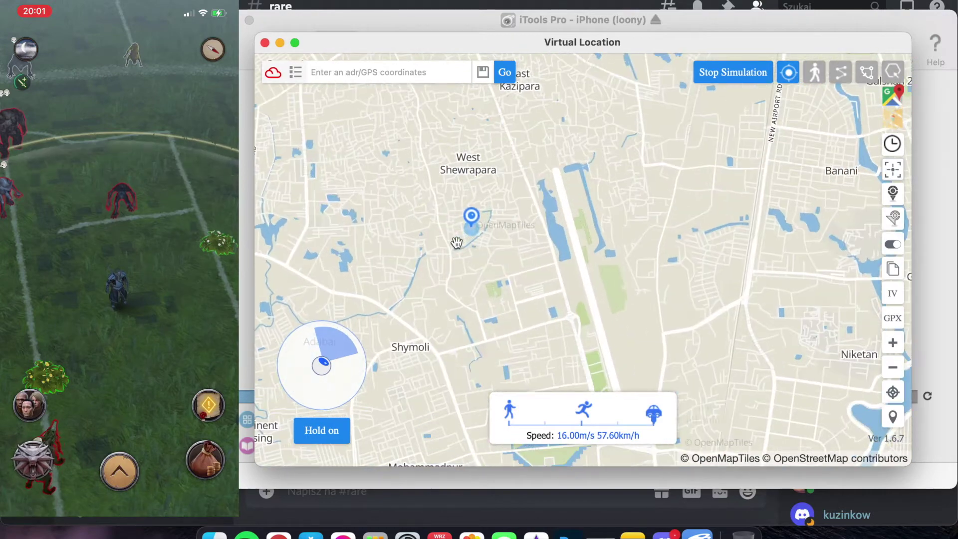
Drop a pin just west of East Kazipara and teleport the location there
{"action": "left_click", "coordinate": [539, 205]}
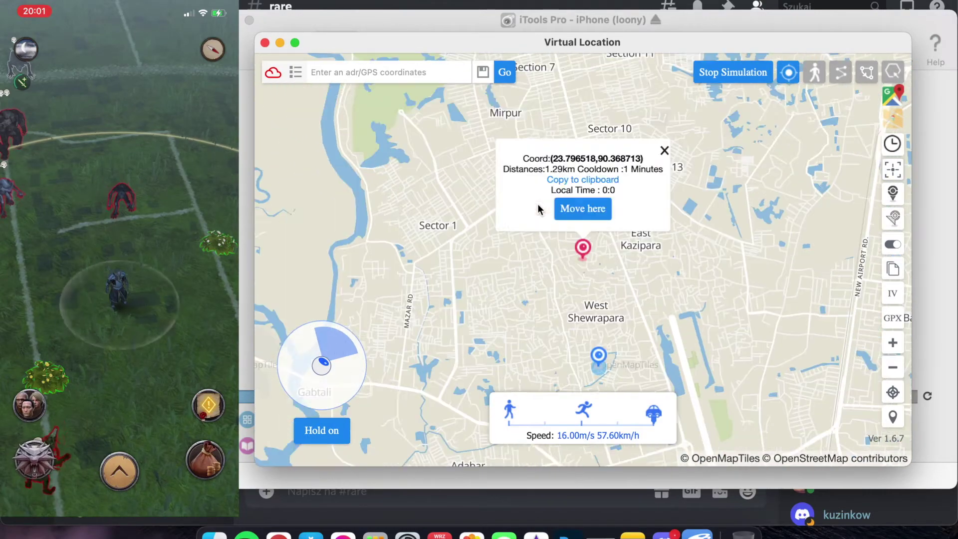
{"action": "left_click", "coordinate": [588, 210]}
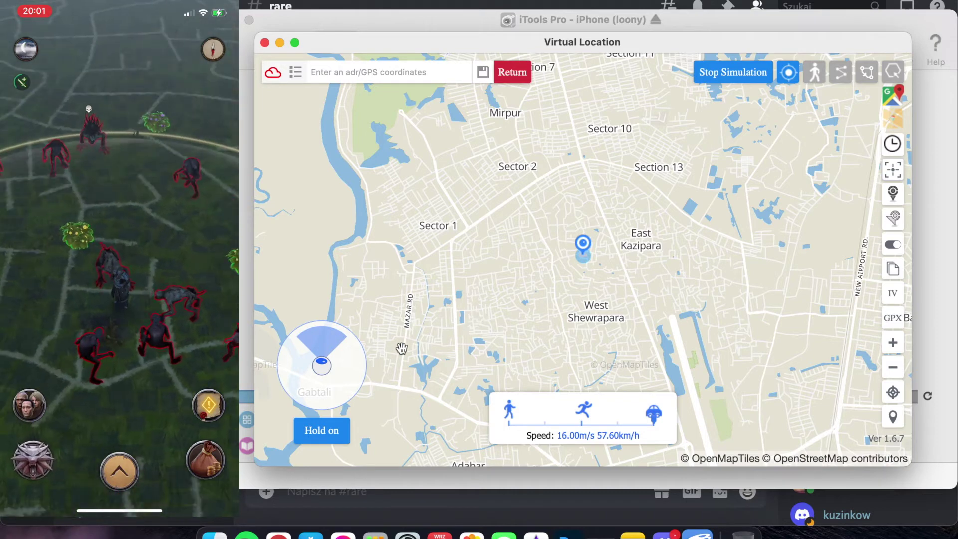
Adjust the joystick heading with A/D keys and the wedge, leaving it pointing north
{"action": "mouse_move", "coordinate": [604, 273]}
{"action": "left_mouse_down"}
{"action": "mouse_move", "coordinate": [565, 260]}
{"action": "mouse_move", "coordinate": [561, 273]}
{"action": "left_mouse_up"}
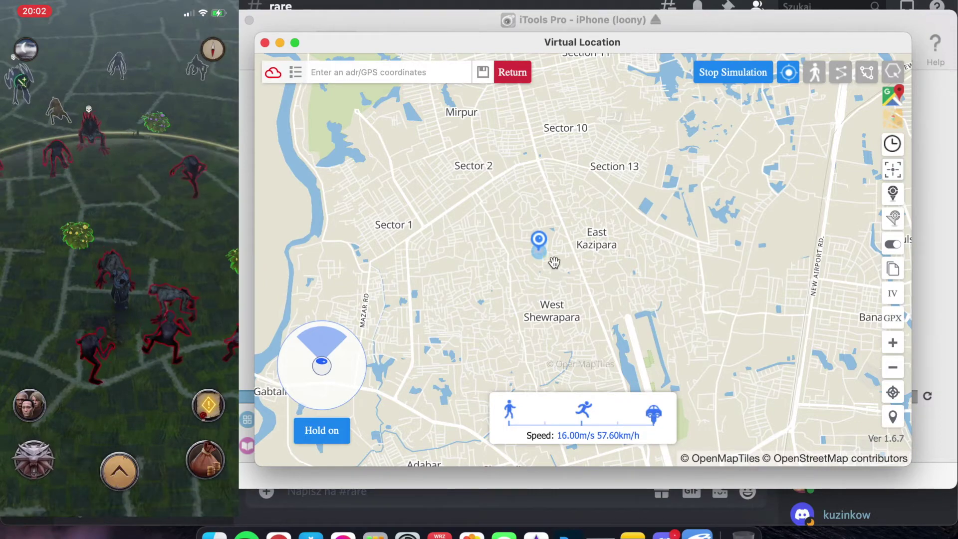
{"action": "scroll", "coordinate": [525, 238], "scroll_direction": "up", "scroll_amount": 4}
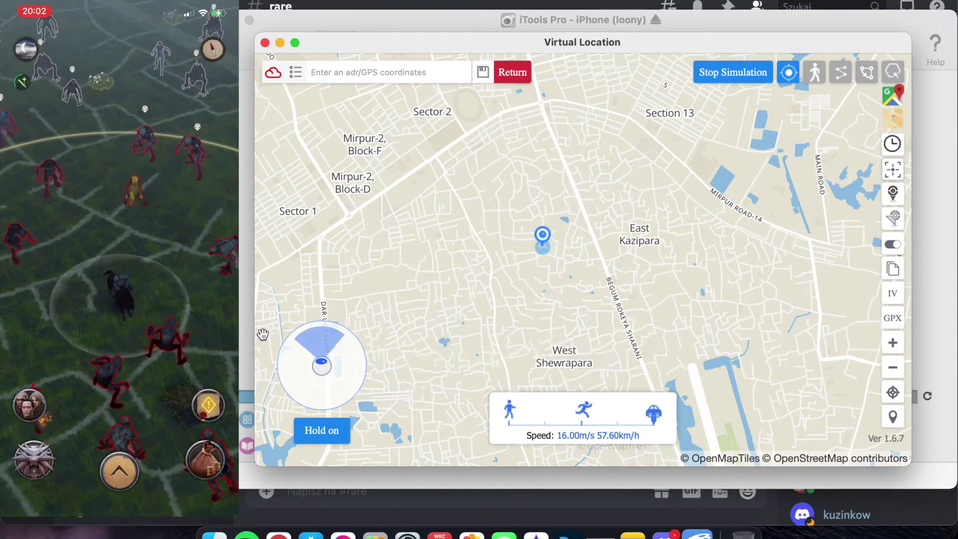
{"action": "key", "text": "a"}
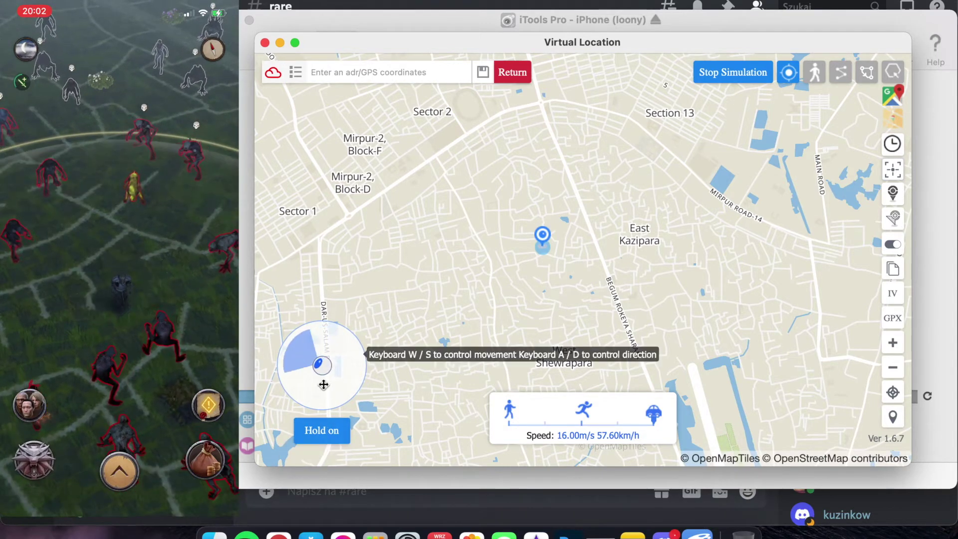
{"action": "key", "text": "d"}
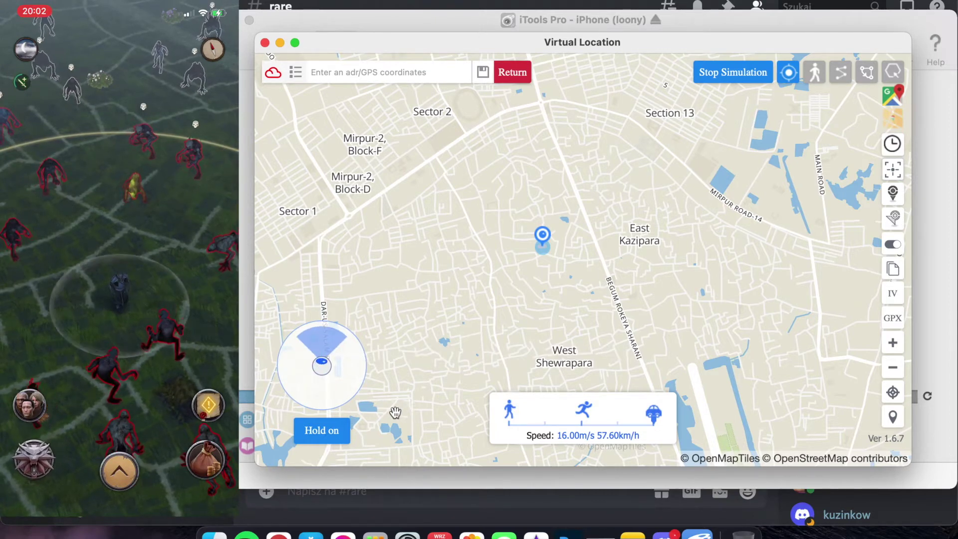
{"action": "key", "text": "d"}
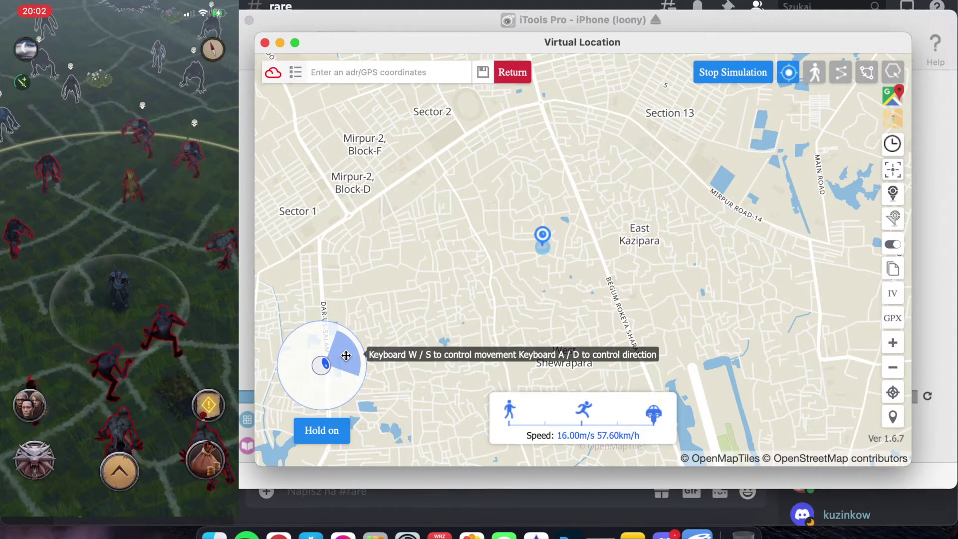
{"action": "mouse_move", "coordinate": [344, 351]}
{"action": "left_mouse_down"}
{"action": "mouse_move", "coordinate": [312, 335]}
{"action": "mouse_move", "coordinate": [316, 389]}
{"action": "mouse_move", "coordinate": [325, 342]}
{"action": "mouse_move", "coordinate": [310, 393]}
{"action": "mouse_move", "coordinate": [290, 369]}
{"action": "mouse_move", "coordinate": [319, 335]}
{"action": "mouse_move", "coordinate": [310, 336]}
{"action": "mouse_move", "coordinate": [330, 342]}
{"action": "mouse_move", "coordinate": [306, 323]}
{"action": "mouse_move", "coordinate": [327, 335]}
{"action": "left_mouse_up"}
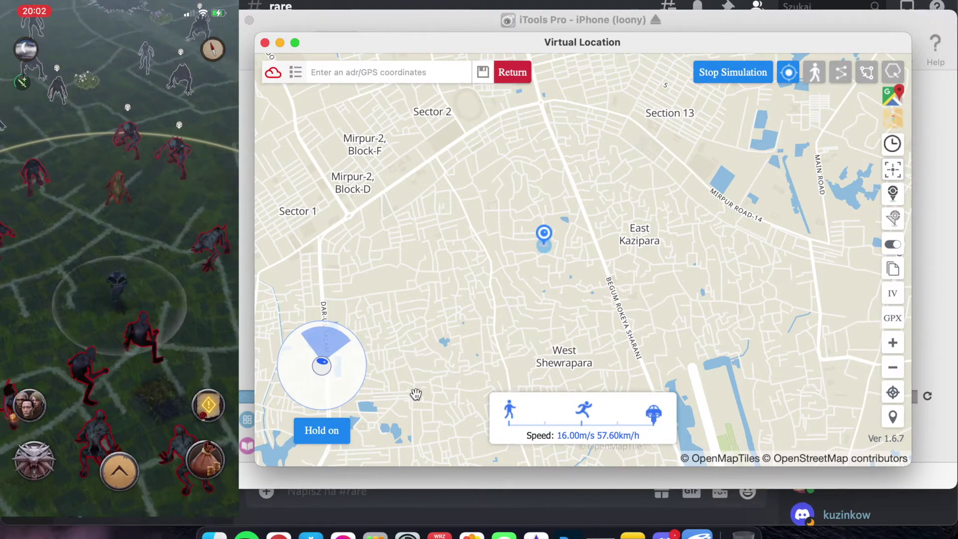
{"action": "scroll", "coordinate": [530, 309], "scroll_direction": "down", "scroll_amount": 1}
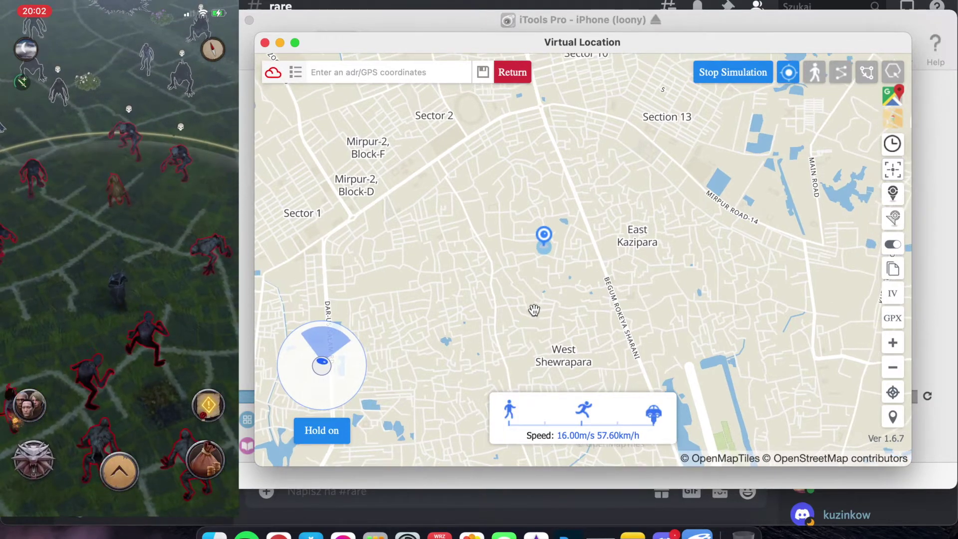
{"action": "scroll", "coordinate": [533, 309], "scroll_direction": "down", "scroll_amount": 1}
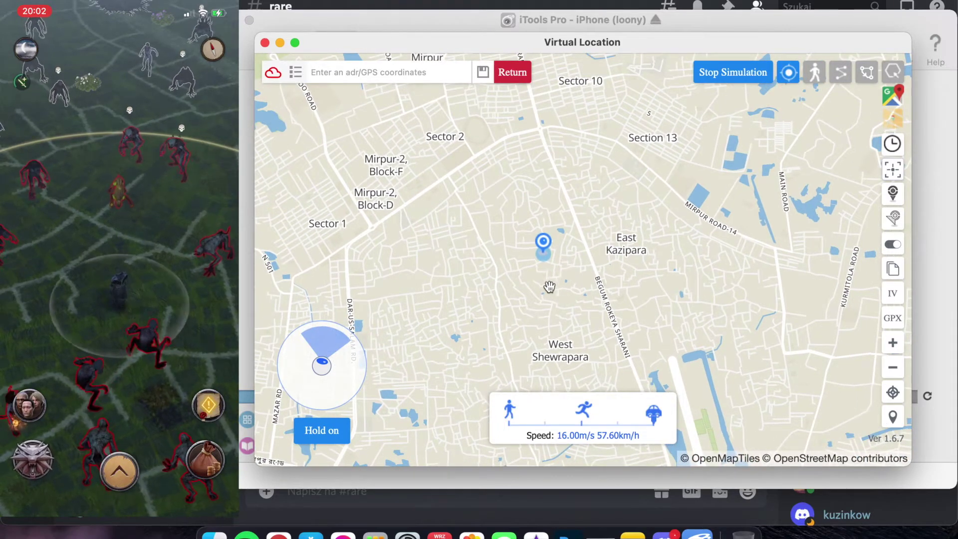
Hold-walk toward Begum Rokeya Sharani, steering right then down-right, then stop
{"action": "left_click", "coordinate": [337, 437]}
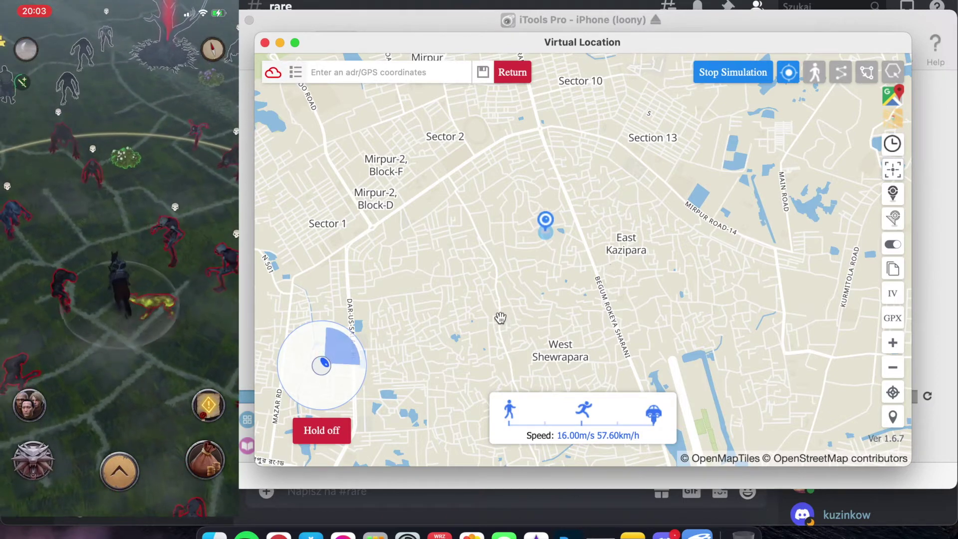
{"action": "key", "text": "d"}
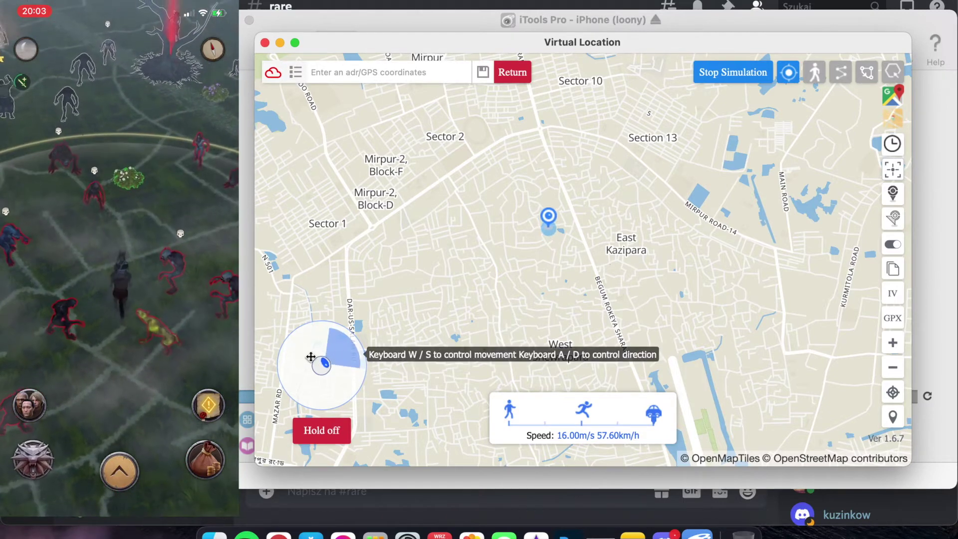
{"action": "key", "text": "d"}
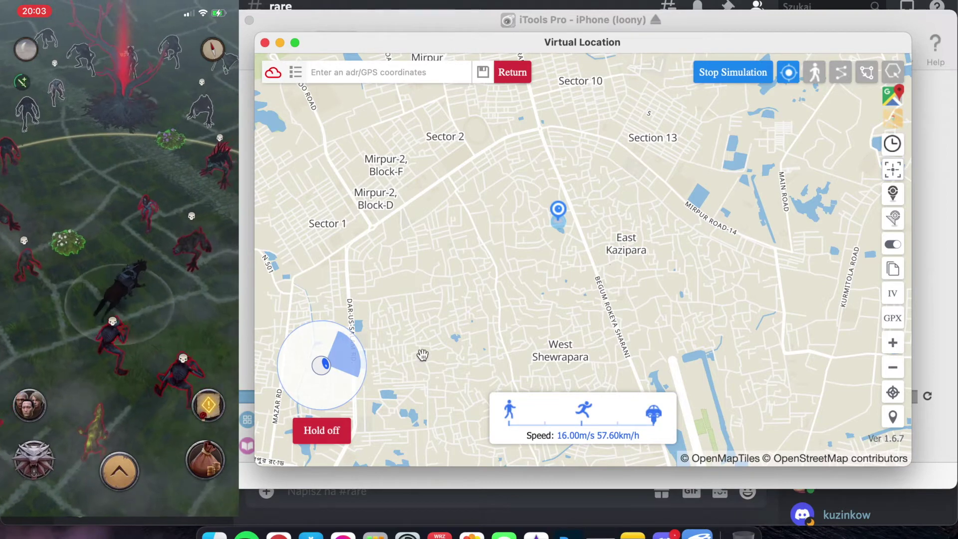
{"action": "left_click_drag", "start_coordinate": [353, 354], "coordinate": [341, 399]}
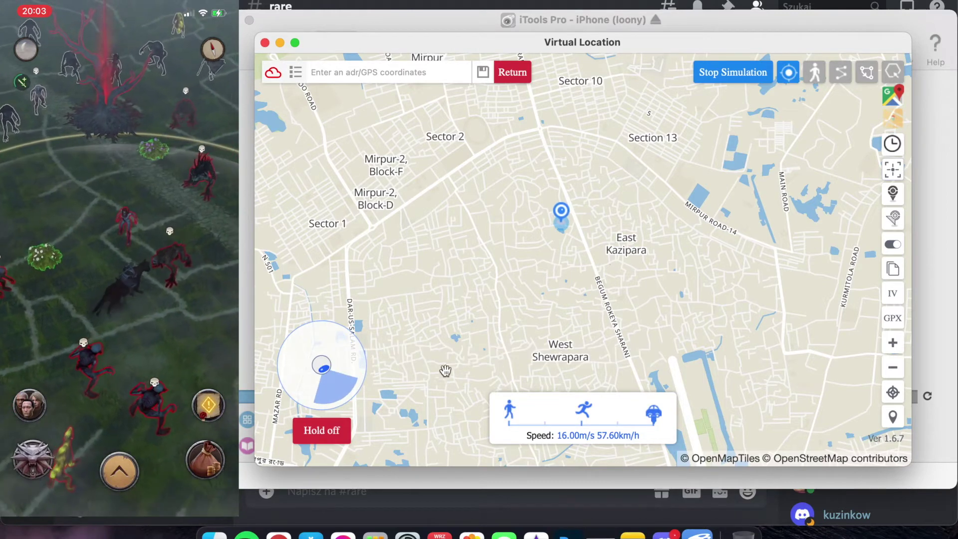
{"action": "left_click", "coordinate": [336, 434]}
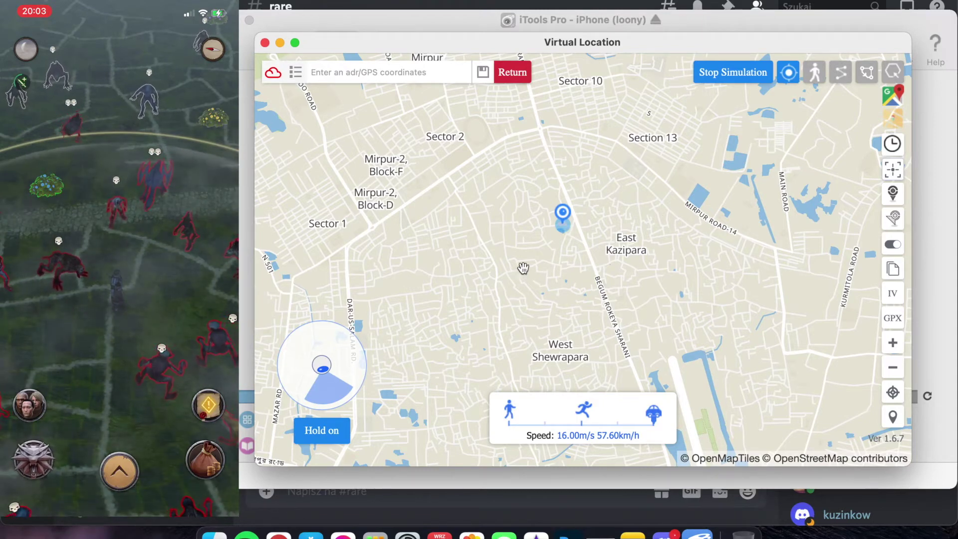
Post the current location's coordinates and the /osz bot command in Discord #rare
{"action": "left_click", "coordinate": [562, 224]}
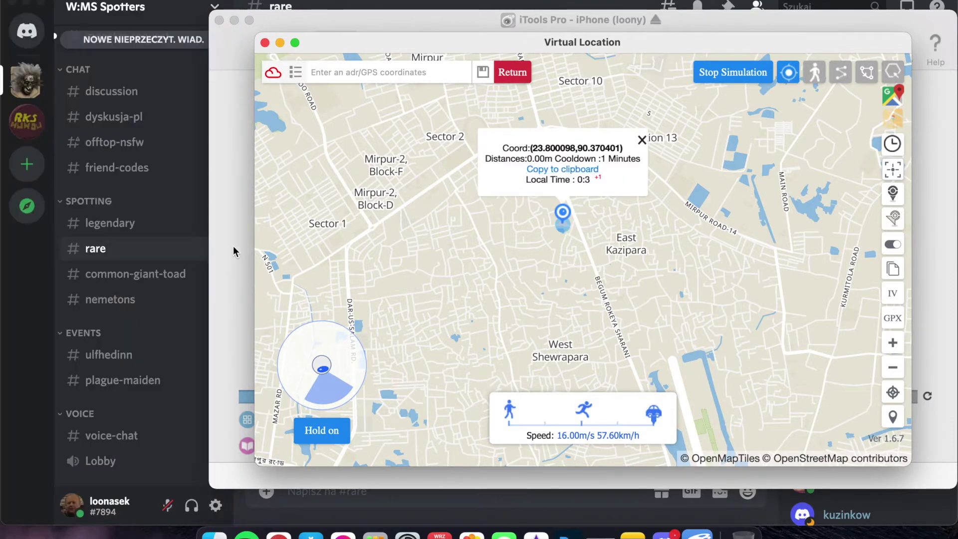
{"action": "left_click", "coordinate": [116, 248]}
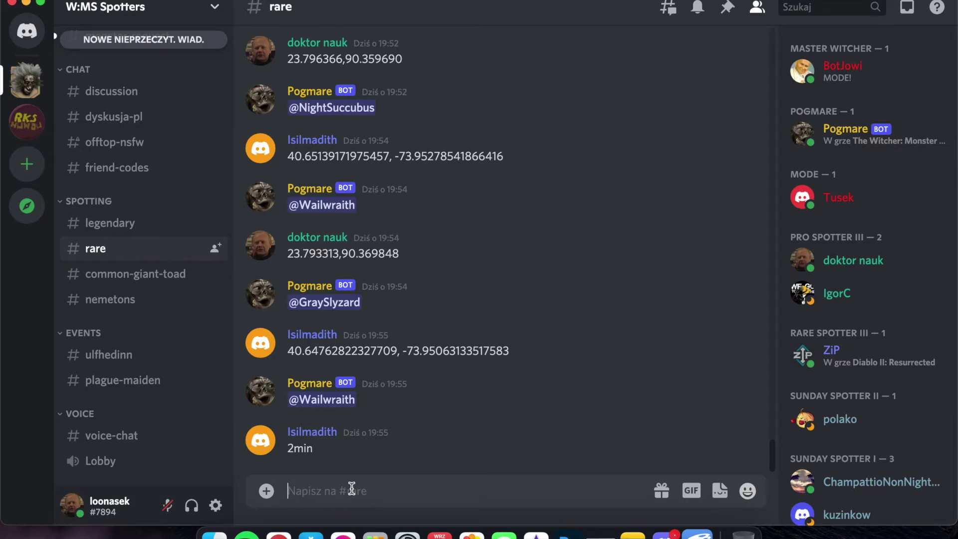
{"action": "type", "text": "23.800098,90.370401"}
{"action": "key", "text": "Return"}
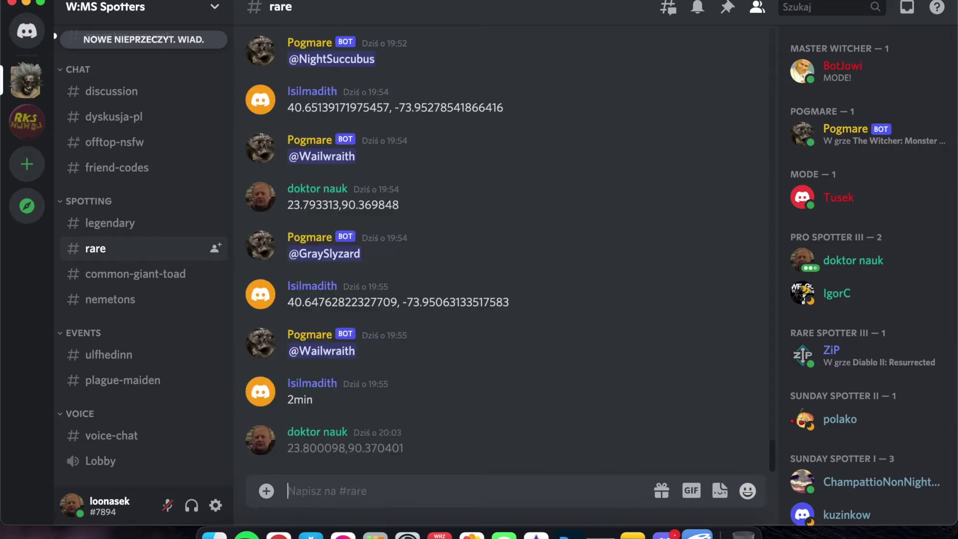
{"action": "type", "text": "/oszluzgszar"}
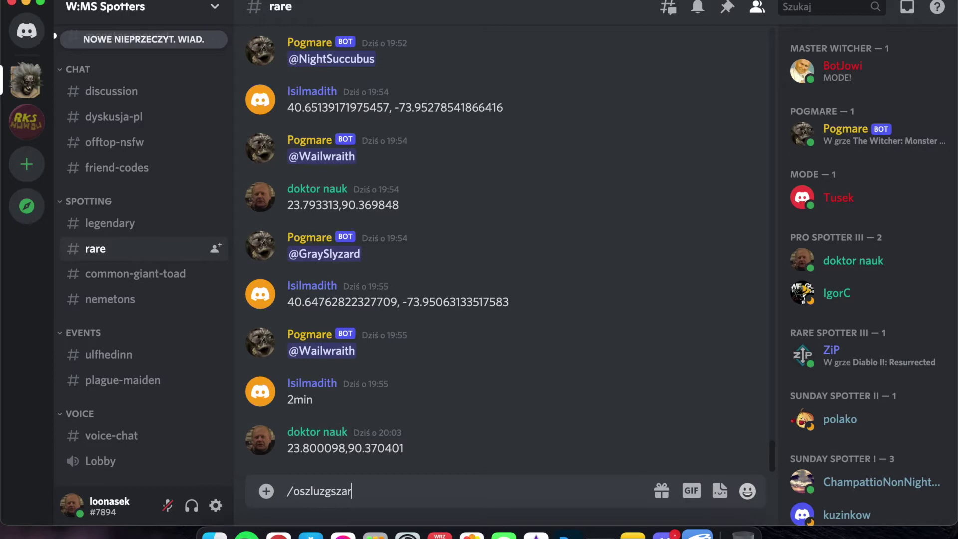
{"action": "key", "text": "Return"}
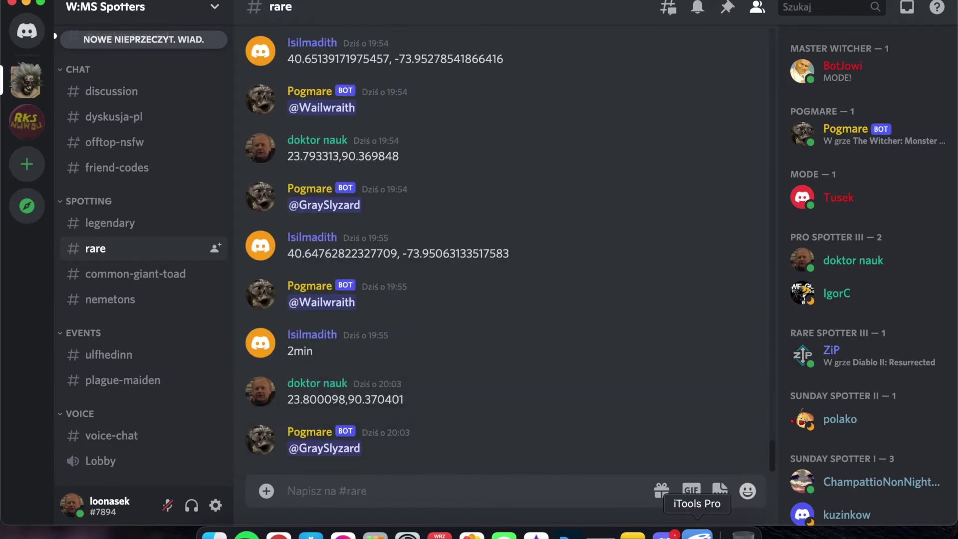
Copy the -6.1723, 106.76548 coordinates from #legendary and return to iTools Pro
{"action": "key", "text": "alt+Up"}
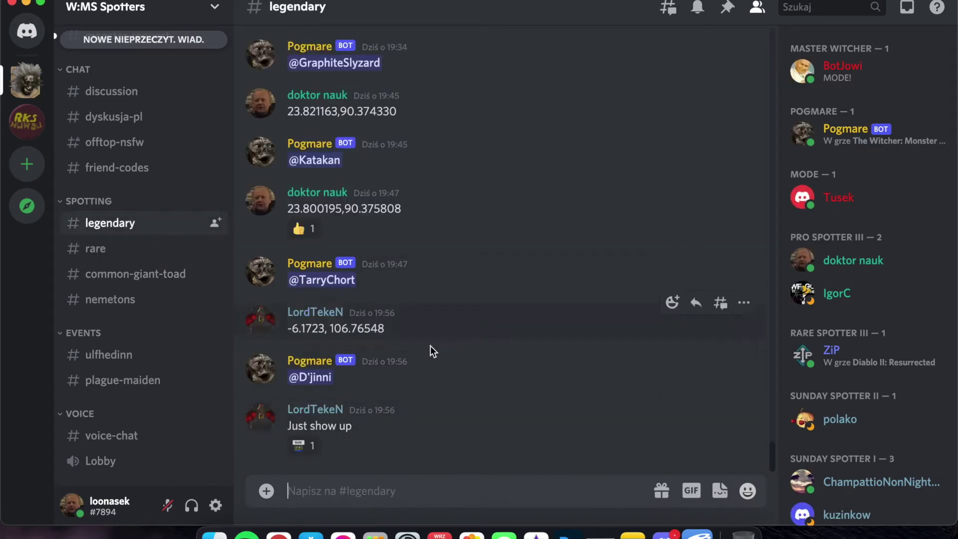
{"action": "left_click_drag", "start_coordinate": [406, 332], "coordinate": [290, 334]}
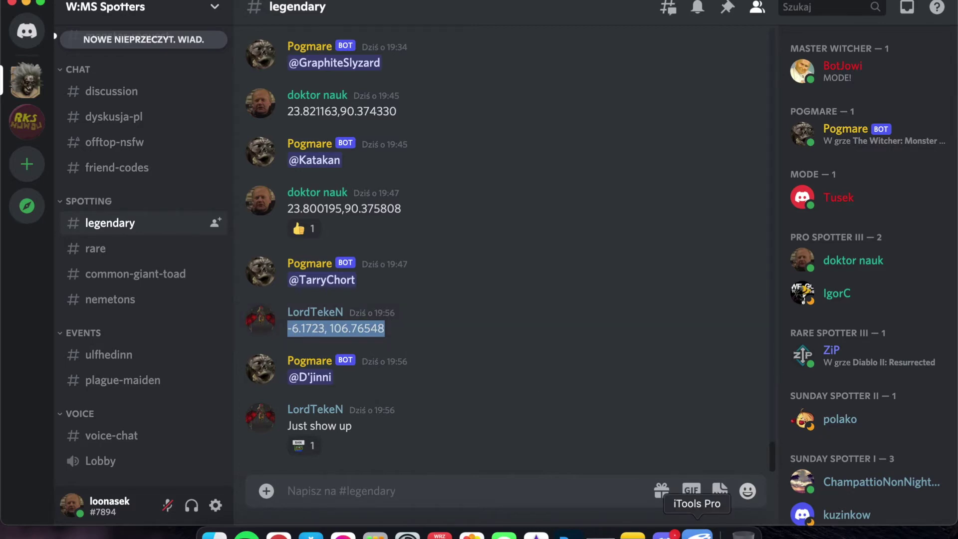
{"action": "left_click", "coordinate": [697, 533]}
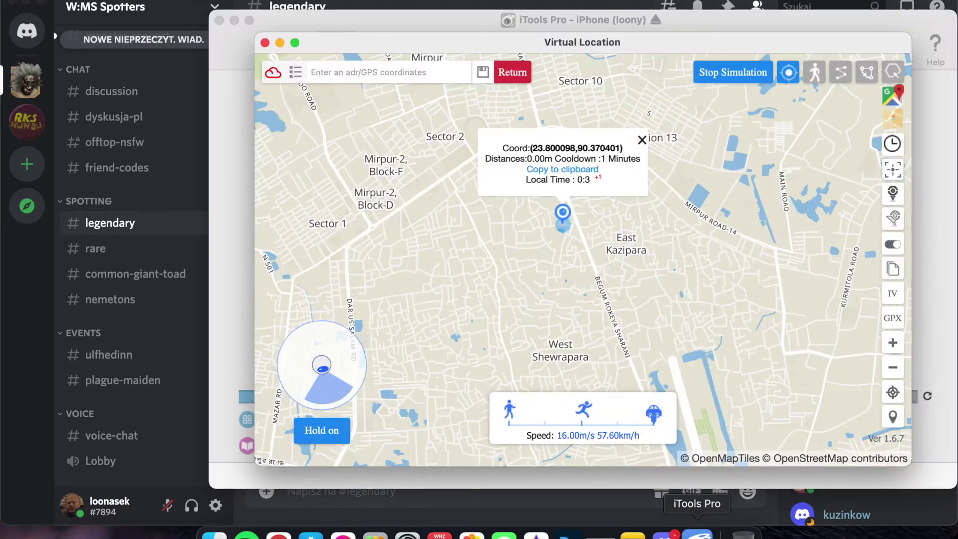
Paste -6.1723, 106.76548 into the address field, jump there, and teleport the location
{"action": "left_click", "coordinate": [642, 142]}
{"action": "mouse_move", "coordinate": [495, 171]}
{"action": "left_mouse_down"}
{"action": "mouse_move", "coordinate": [505, 188]}
{"action": "mouse_move", "coordinate": [500, 176]}
{"action": "left_mouse_up"}
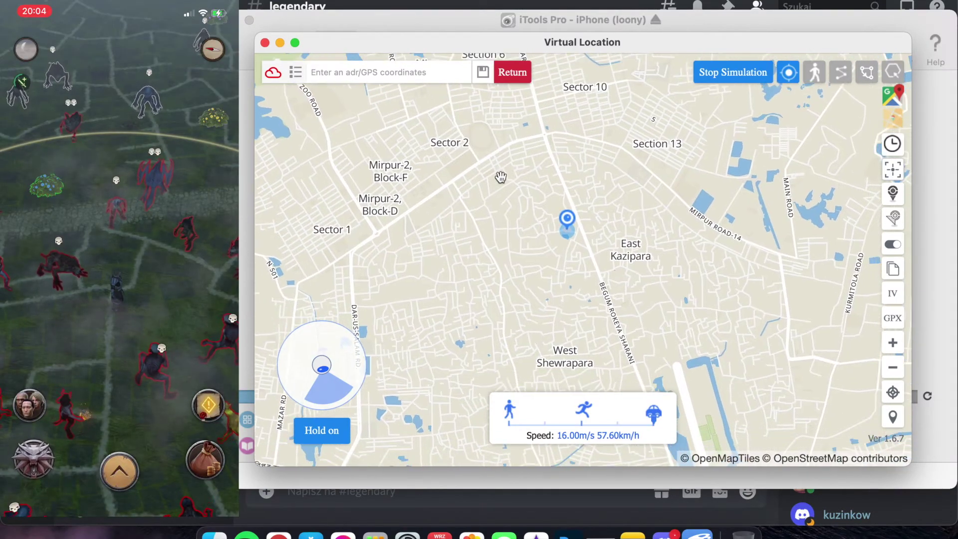
{"action": "left_click", "coordinate": [389, 72]}
{"action": "type", "text": "-6.1723, 106.76548"}
{"action": "left_click", "coordinate": [502, 74]}
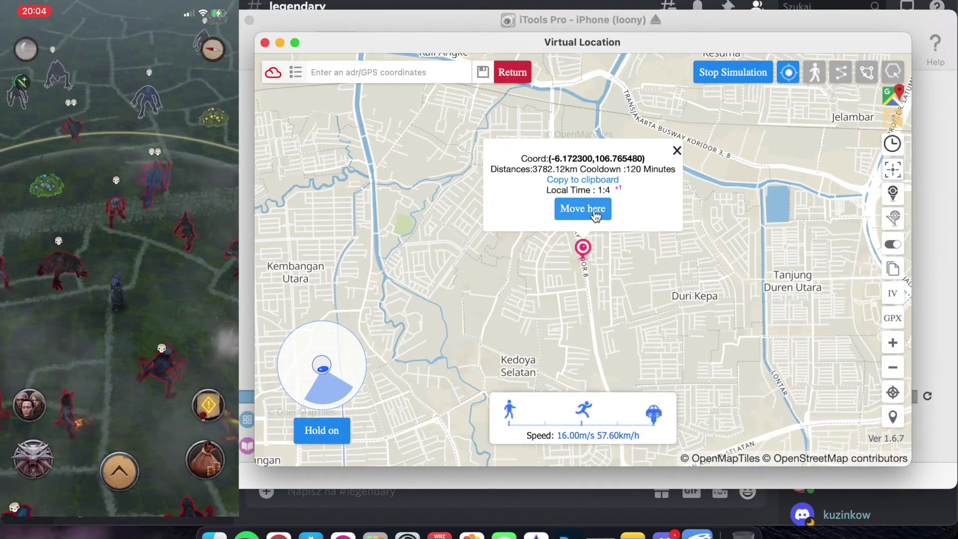
{"action": "left_click", "coordinate": [560, 216]}
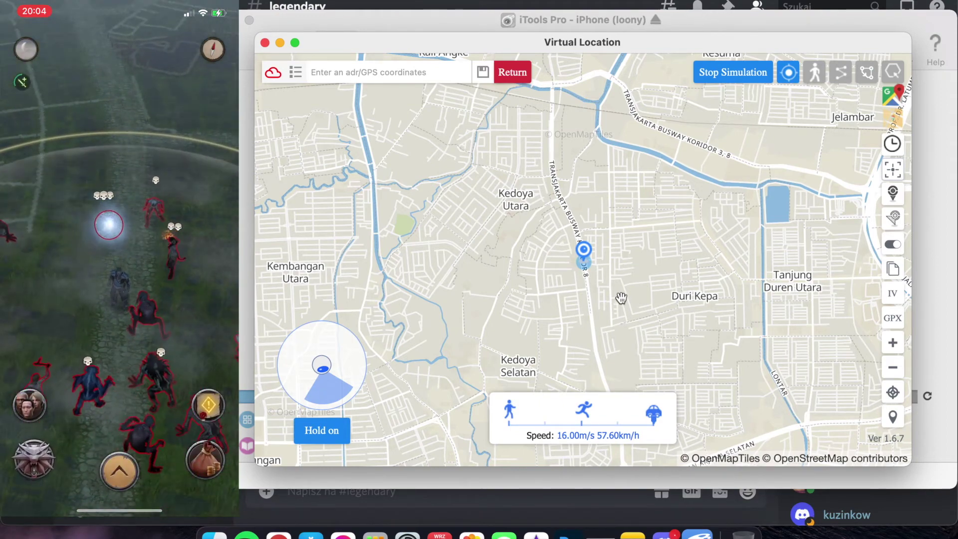
{"action": "scroll", "coordinate": [631, 279], "scroll_direction": "down", "scroll_amount": 3}
Turn the walking direction to face north using the compass wedge
{"action": "scroll", "coordinate": [637, 279], "scroll_direction": "down", "scroll_amount": 2}
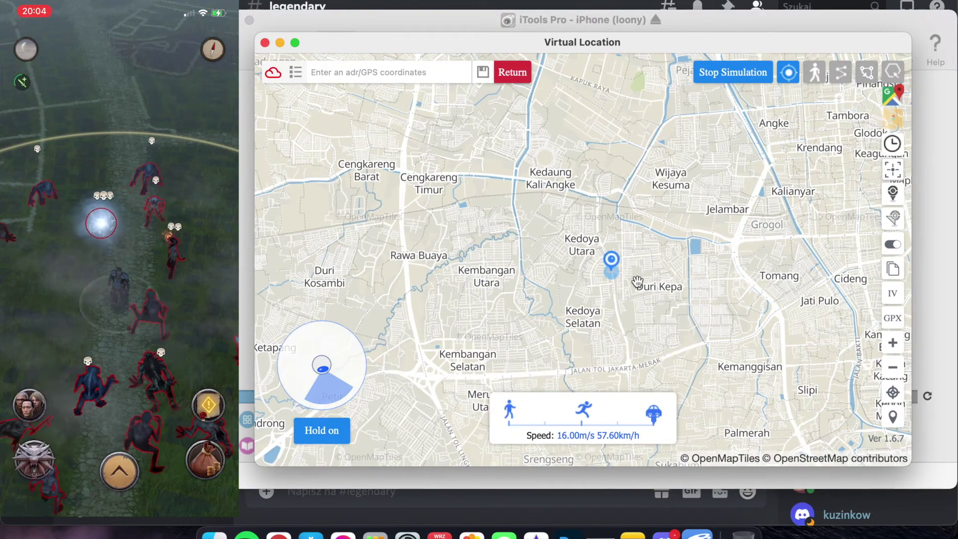
{"action": "left_click", "coordinate": [356, 332]}
{"action": "left_click_drag", "start_coordinate": [356, 332], "coordinate": [324, 327]}
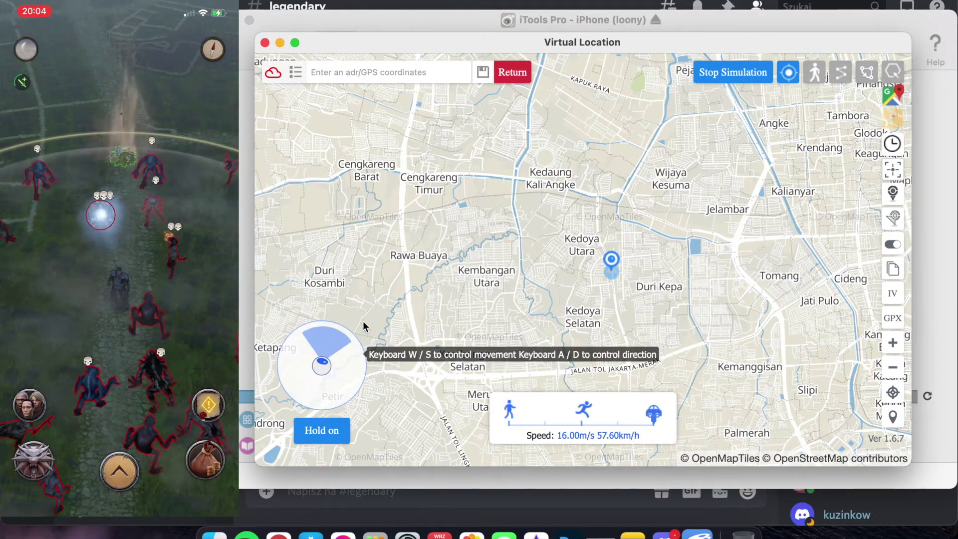
{"action": "left_click", "coordinate": [317, 333]}
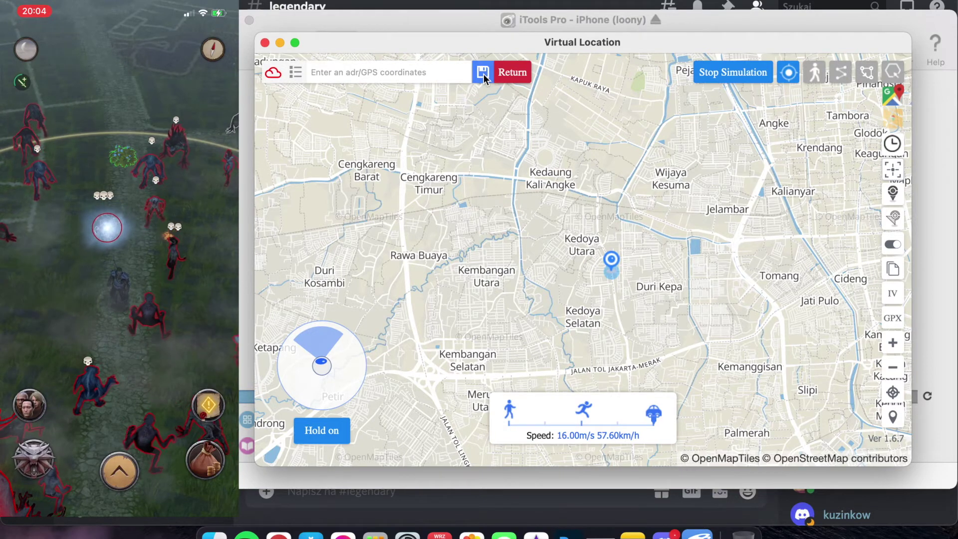
Open the save-location form, fill it from the clipboard, then close it without saving
{"action": "left_click", "coordinate": [483, 73]}
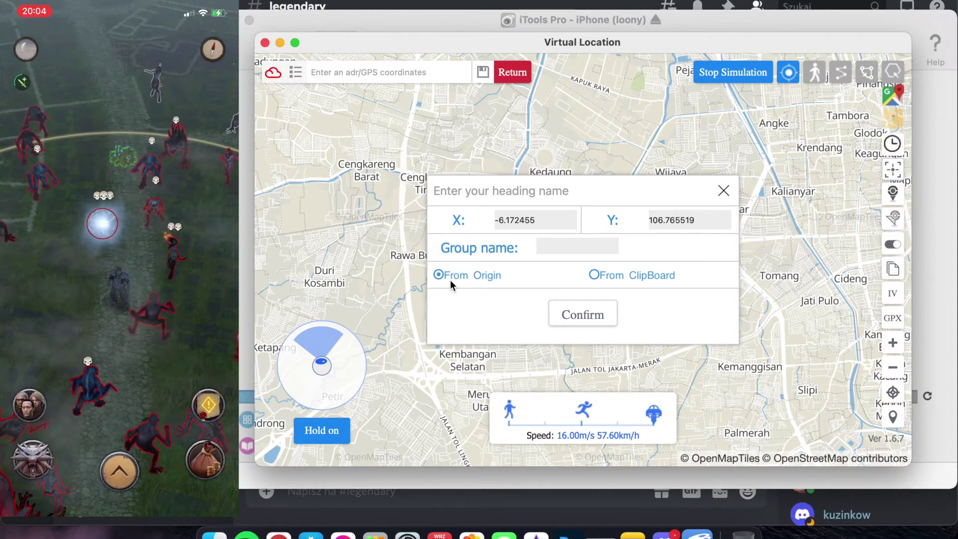
{"action": "left_click", "coordinate": [592, 275]}
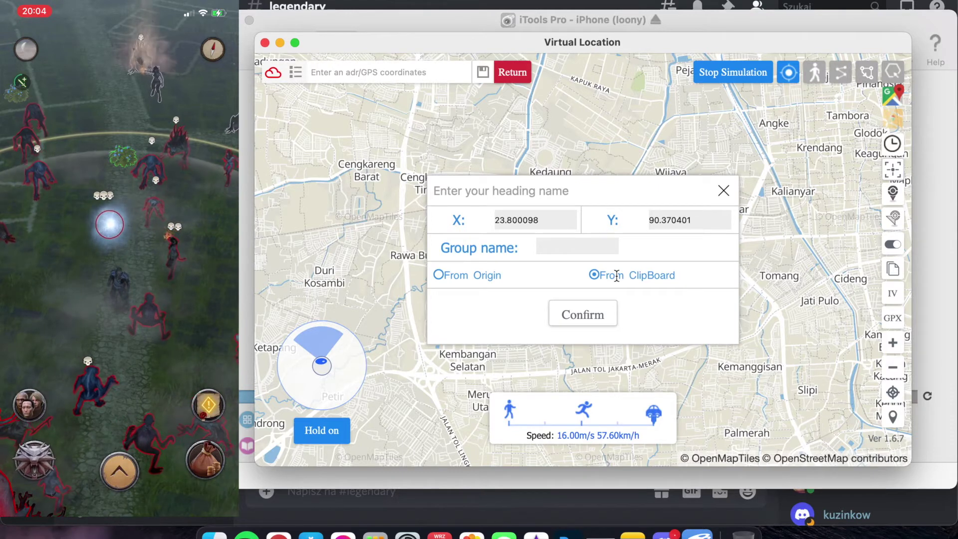
{"action": "left_click", "coordinate": [571, 250]}
{"action": "left_click", "coordinate": [724, 190]}
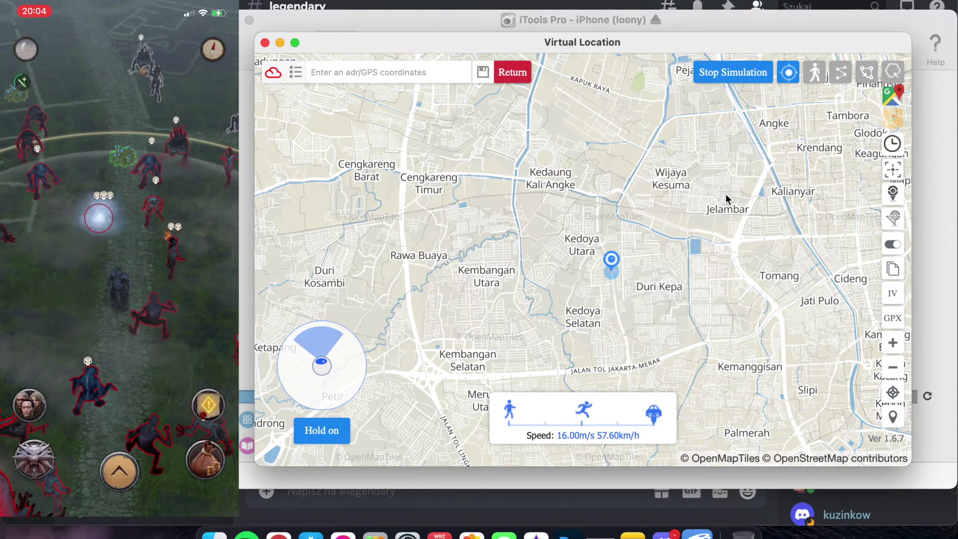
Teleport to the saved place ls near Jezierzyce Kościelne
{"action": "left_click", "coordinate": [297, 72]}
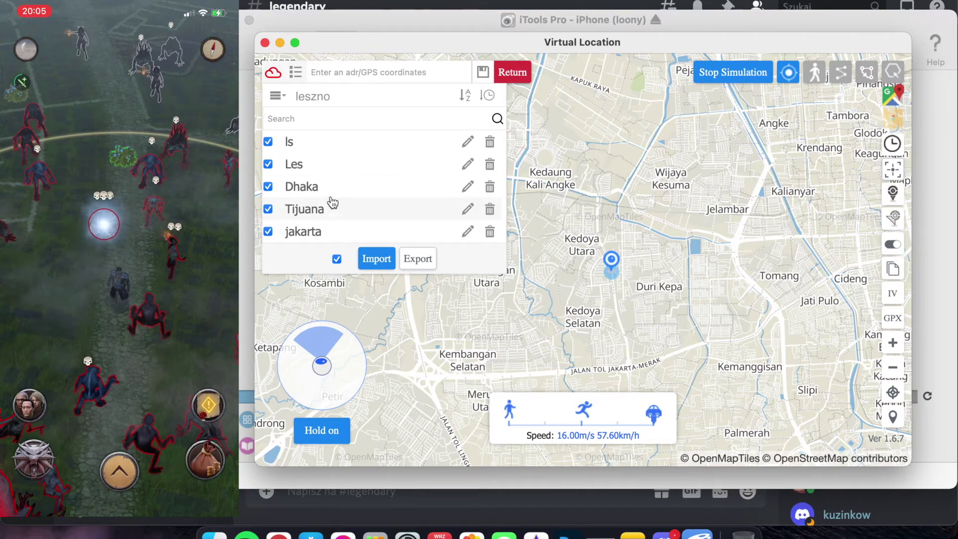
{"action": "left_click", "coordinate": [295, 144]}
{"action": "left_click", "coordinate": [577, 210]}
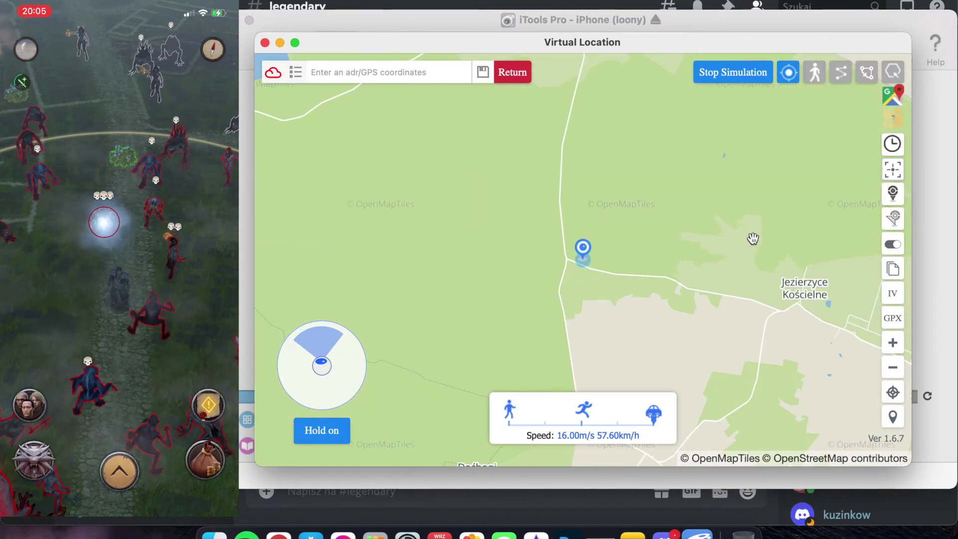
{"action": "mouse_move", "coordinate": [646, 216]}
{"action": "left_mouse_down"}
{"action": "mouse_move", "coordinate": [630, 281]}
{"action": "mouse_move", "coordinate": [630, 214]}
{"action": "left_mouse_up"}
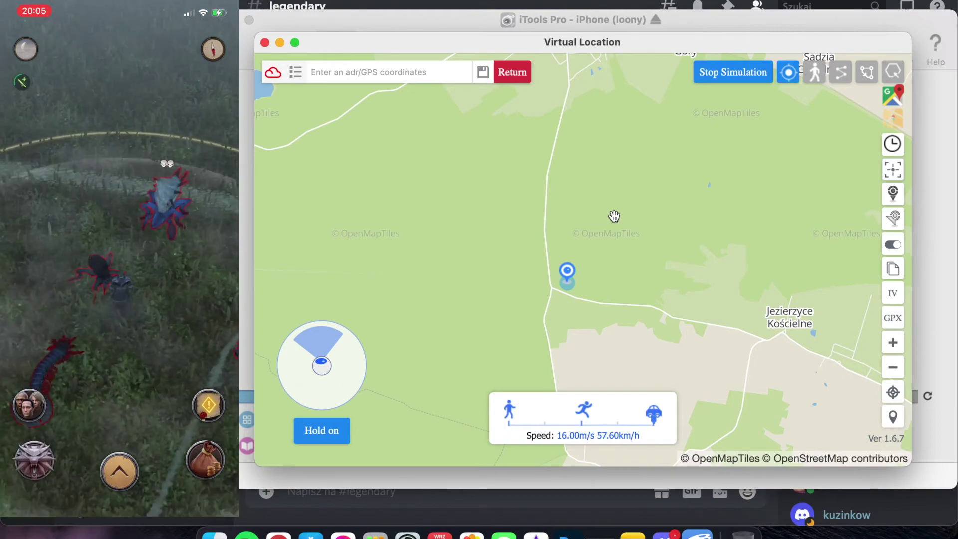
Teleport on to the saved Tijuana place at 32.526879,-117.046907
{"action": "left_click", "coordinate": [296, 74]}
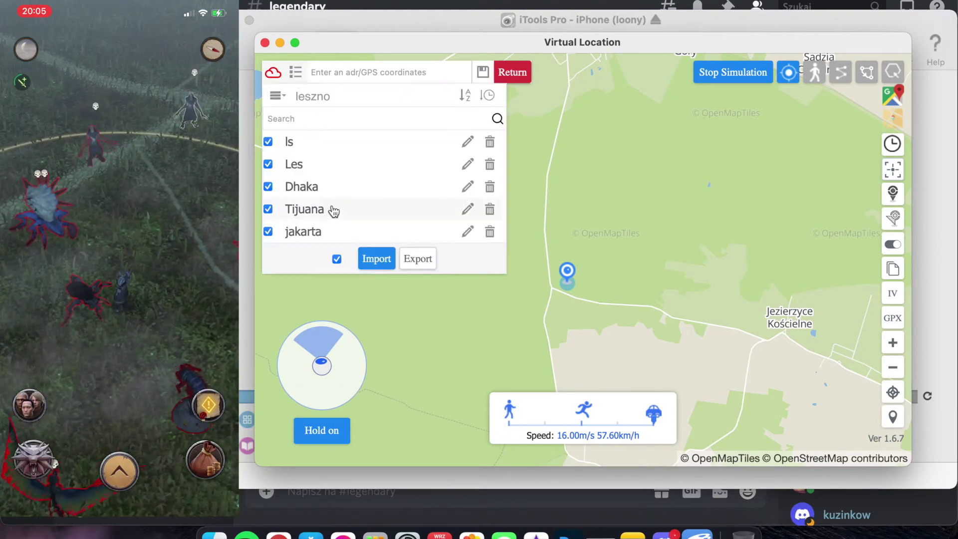
{"action": "left_click", "coordinate": [319, 212]}
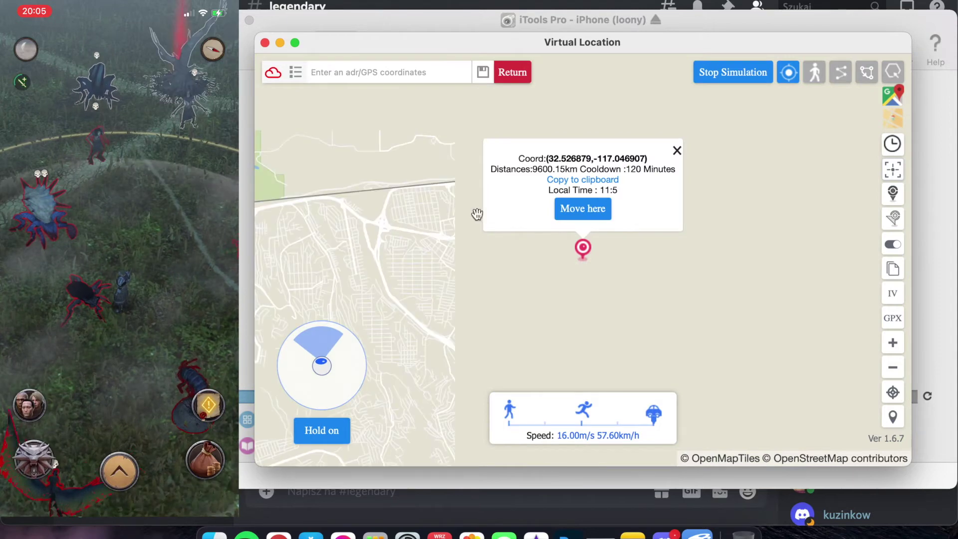
{"action": "left_click", "coordinate": [592, 213]}
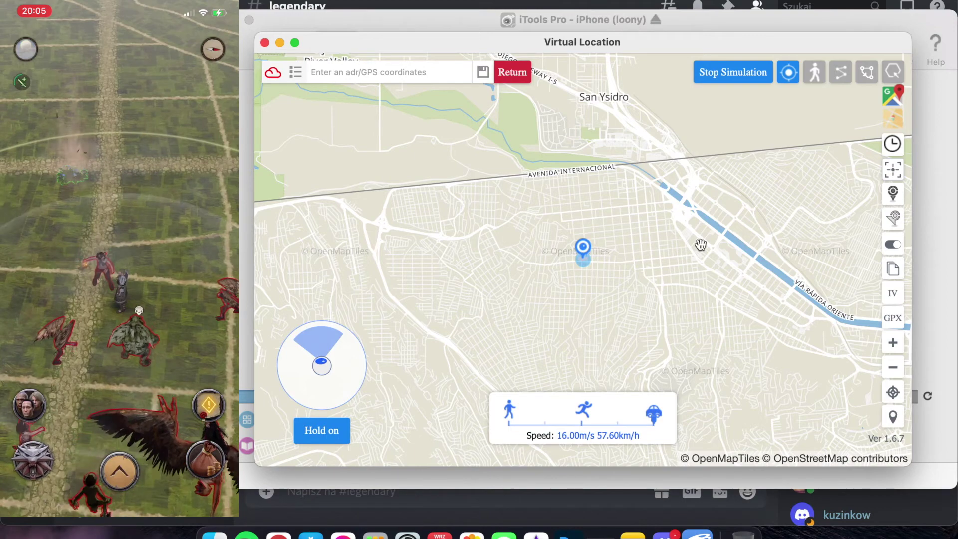
{"action": "scroll", "coordinate": [530, 212], "scroll_direction": "up", "scroll_amount": 3}
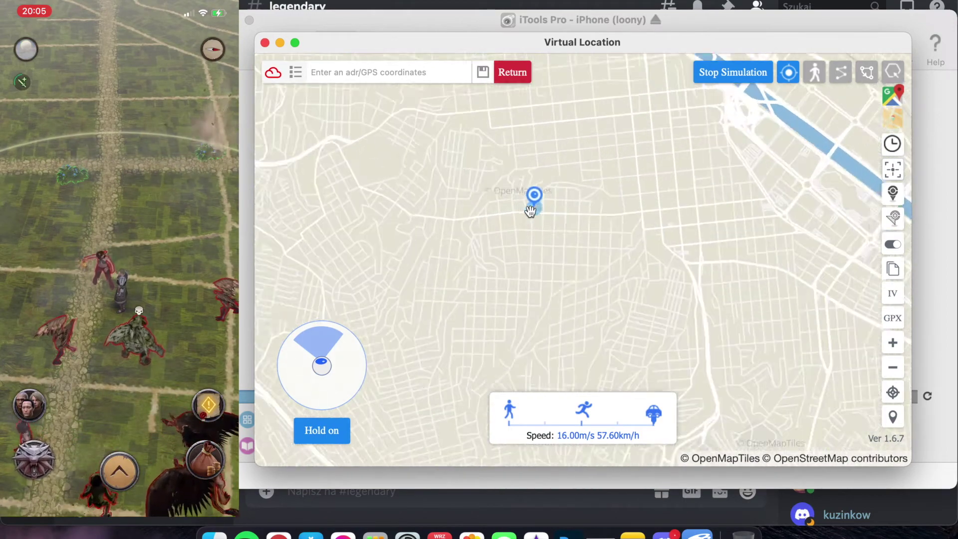
{"action": "scroll", "coordinate": [530, 212], "scroll_direction": "up", "scroll_amount": 6}
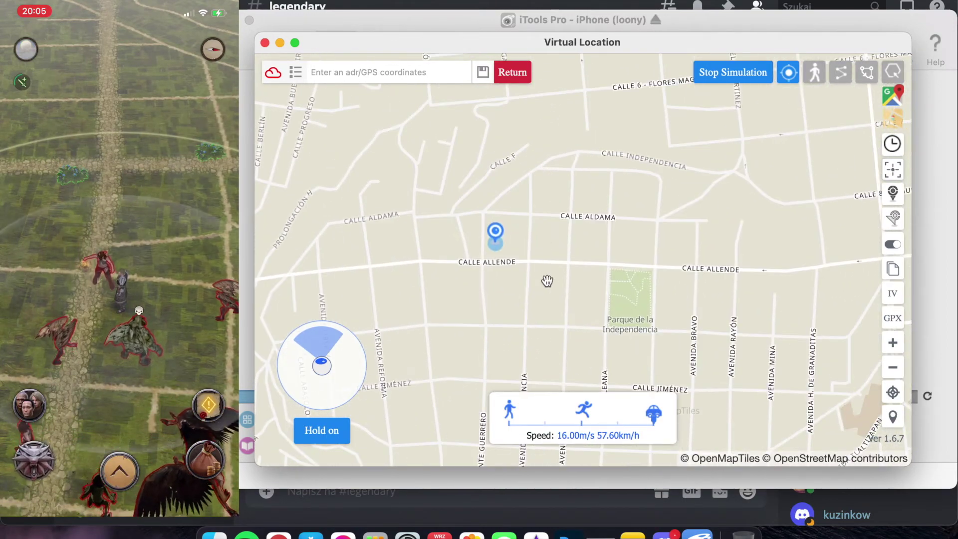
{"action": "left_click_drag", "start_coordinate": [547, 281], "coordinate": [546, 234]}
{"action": "scroll", "coordinate": [547, 232], "scroll_direction": "down", "scroll_amount": 1}
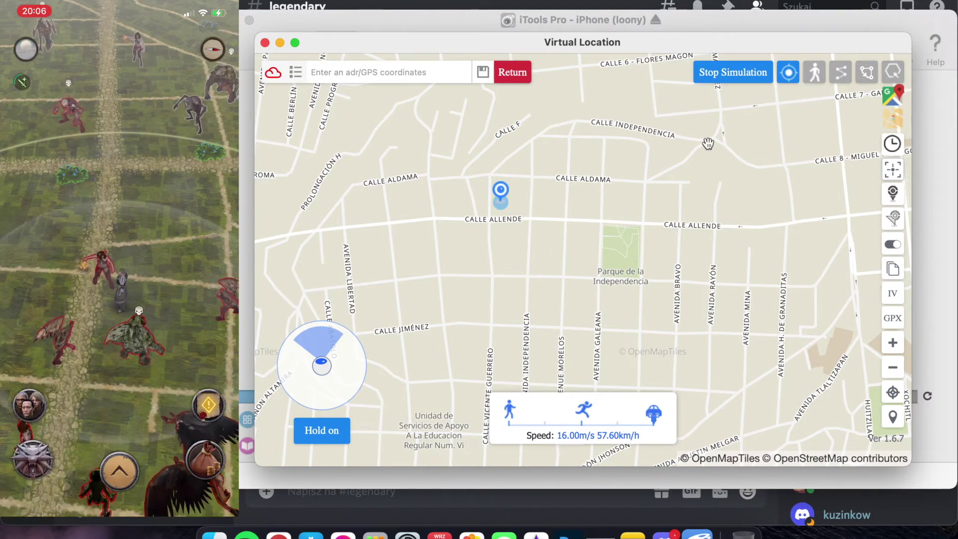
{"action": "left_click", "coordinate": [814, 75]}
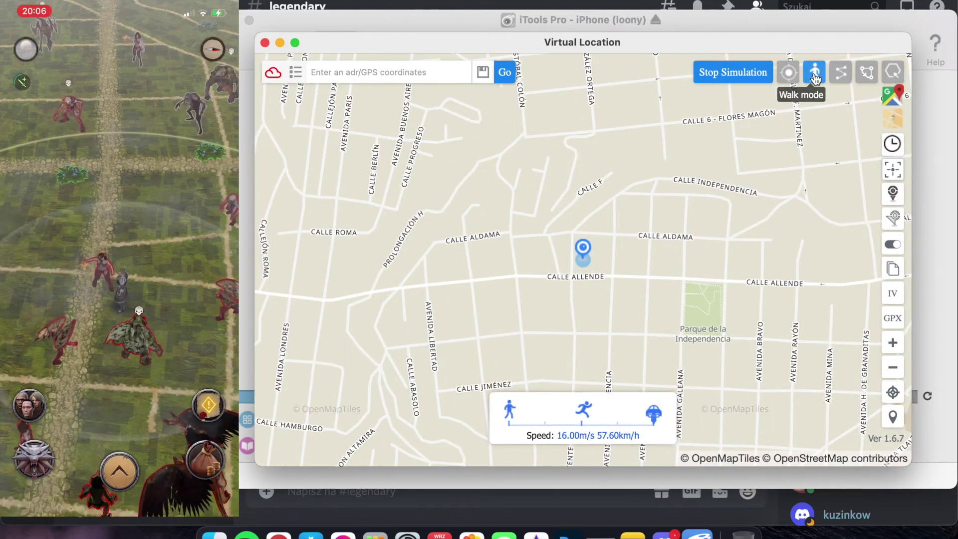
Walk a route to a point south-east of Parque de la Independencia, repeating 6 times
{"action": "left_click_drag", "start_coordinate": [632, 319], "coordinate": [607, 198]}
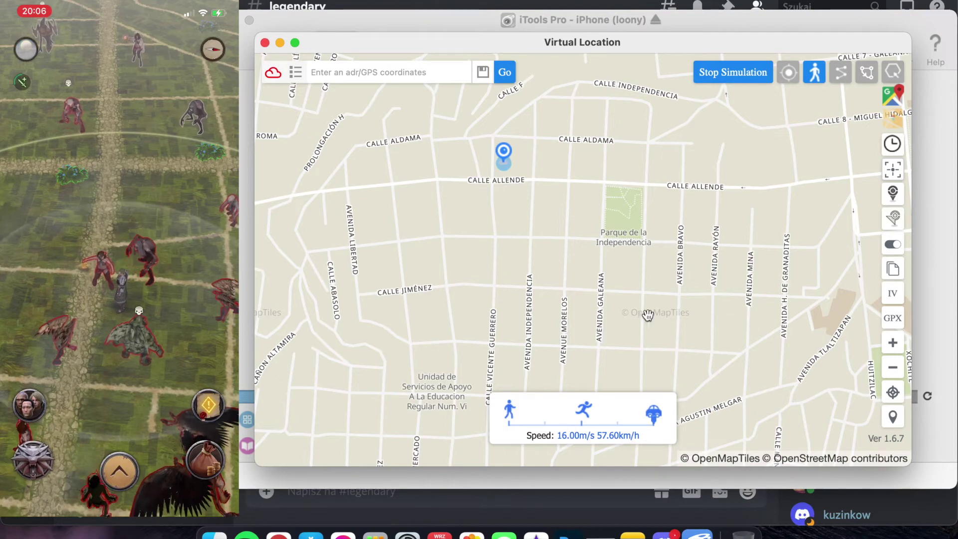
{"action": "left_click", "coordinate": [676, 337]}
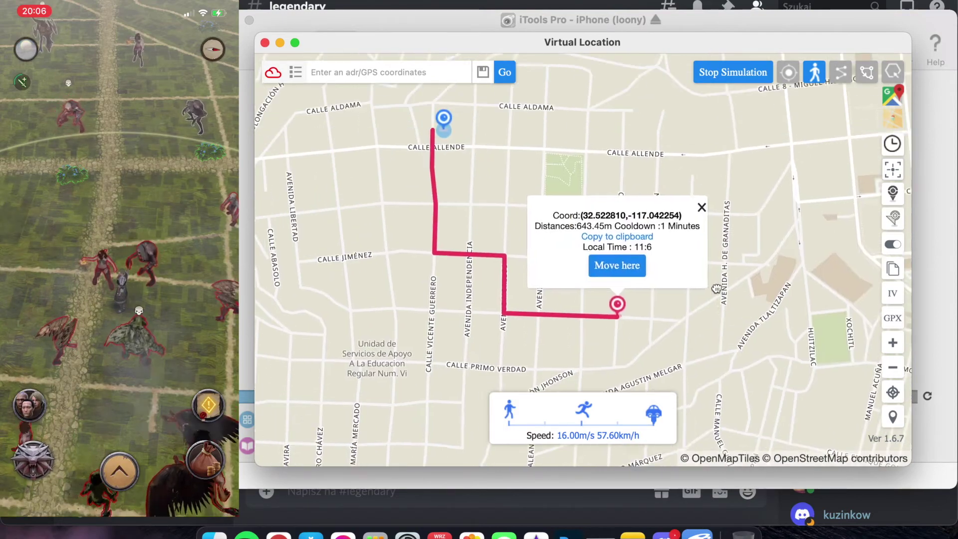
{"action": "left_click", "coordinate": [631, 275]}
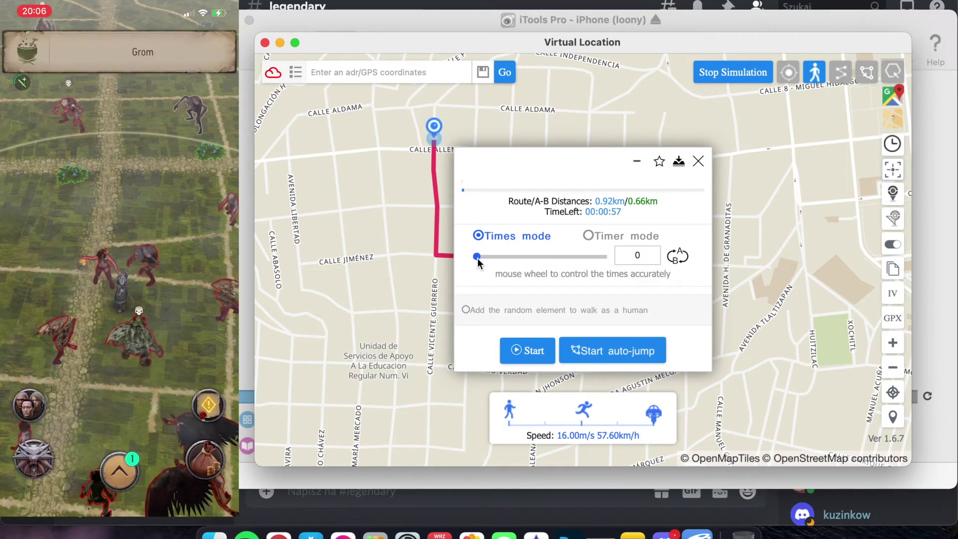
{"action": "left_click_drag", "start_coordinate": [481, 258], "coordinate": [460, 258]}
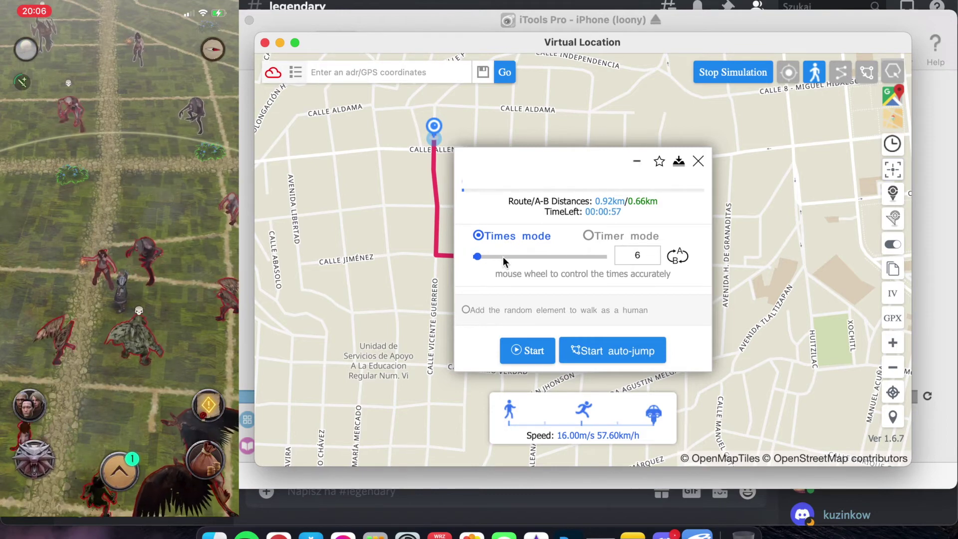
{"action": "left_click", "coordinate": [537, 355]}
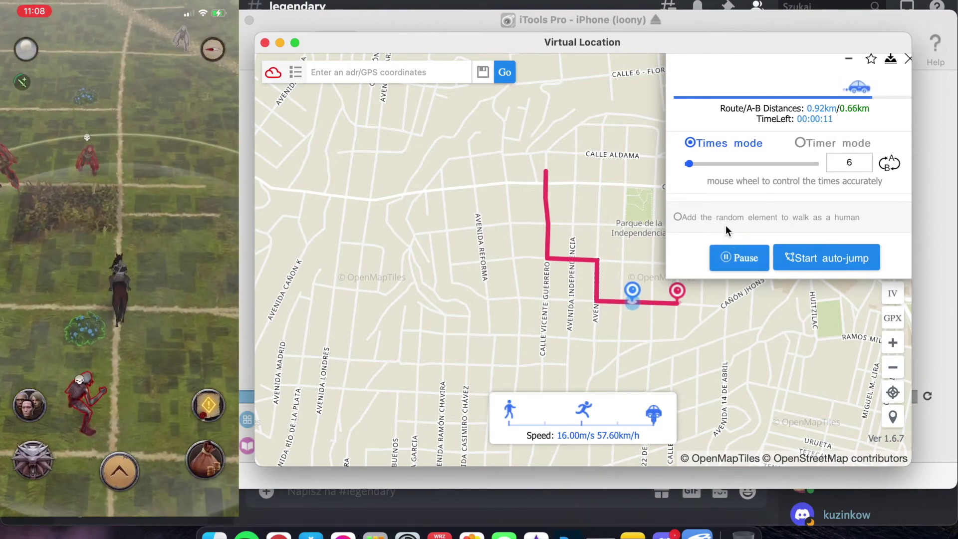
Pause the walk and close the route panel, clearing the drawn route
{"action": "left_click", "coordinate": [744, 260]}
{"action": "left_click_drag", "start_coordinate": [800, 77], "coordinate": [753, 105]}
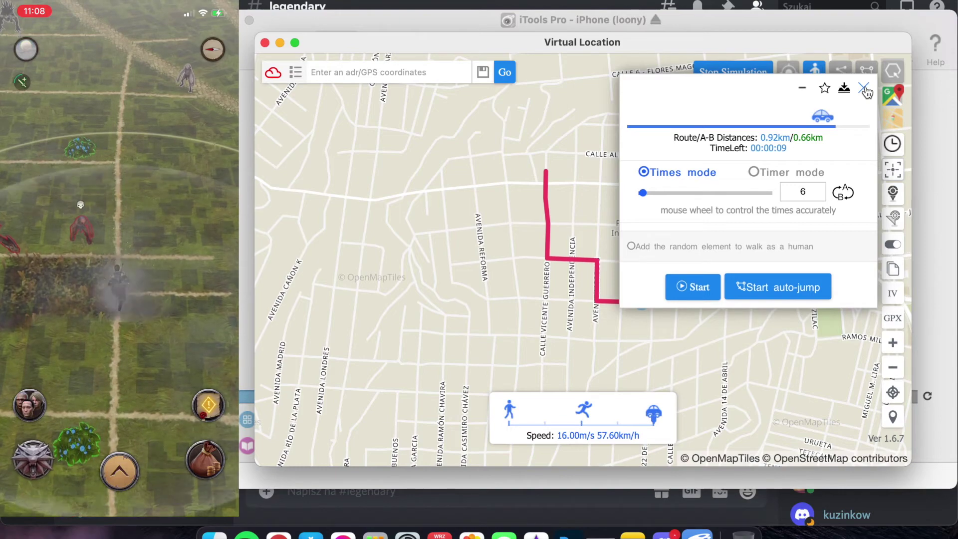
{"action": "left_click", "coordinate": [864, 89]}
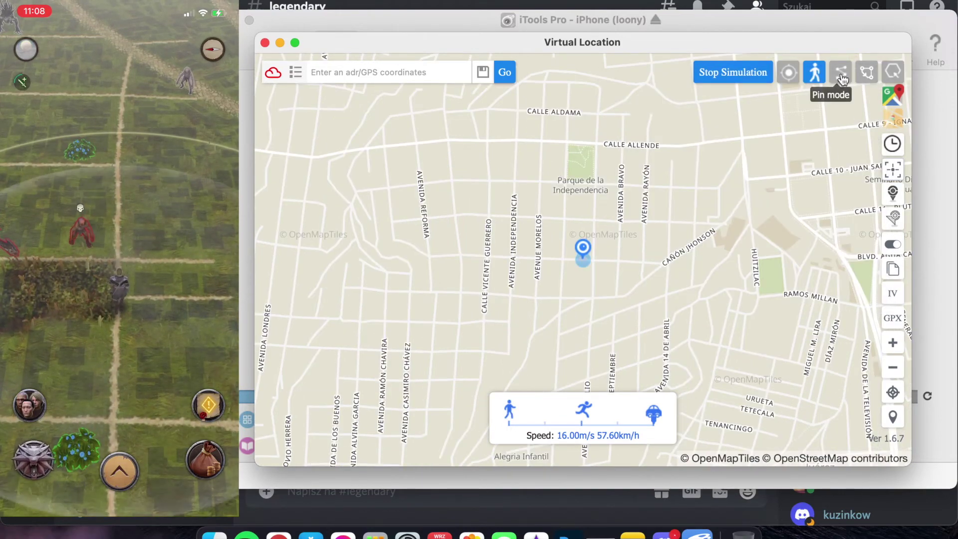
{"action": "left_click", "coordinate": [841, 78]}
Pin eight loop waypoints through Blvd. Agua Caliente and Francisco Villa, ending back near the start
{"action": "left_click_drag", "start_coordinate": [620, 263], "coordinate": [680, 272]}
{"action": "scroll", "coordinate": [679, 273], "scroll_direction": "down", "scroll_amount": 5}
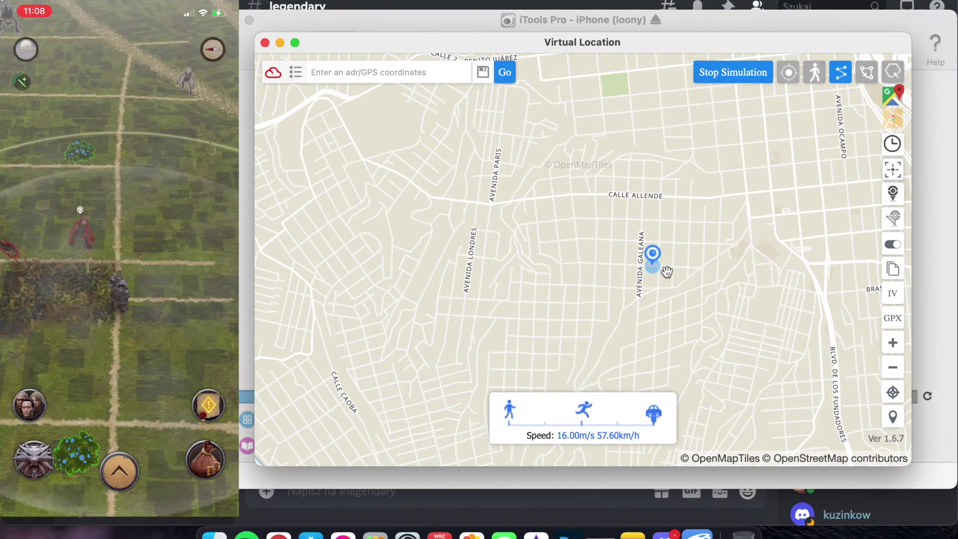
{"action": "scroll", "coordinate": [674, 273], "scroll_direction": "up", "scroll_amount": 2}
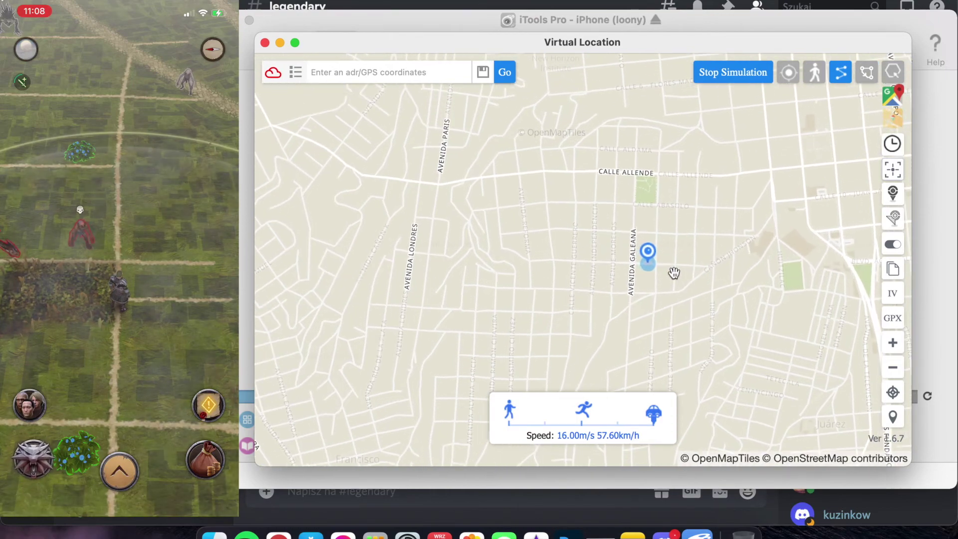
{"action": "left_click", "coordinate": [732, 237]}
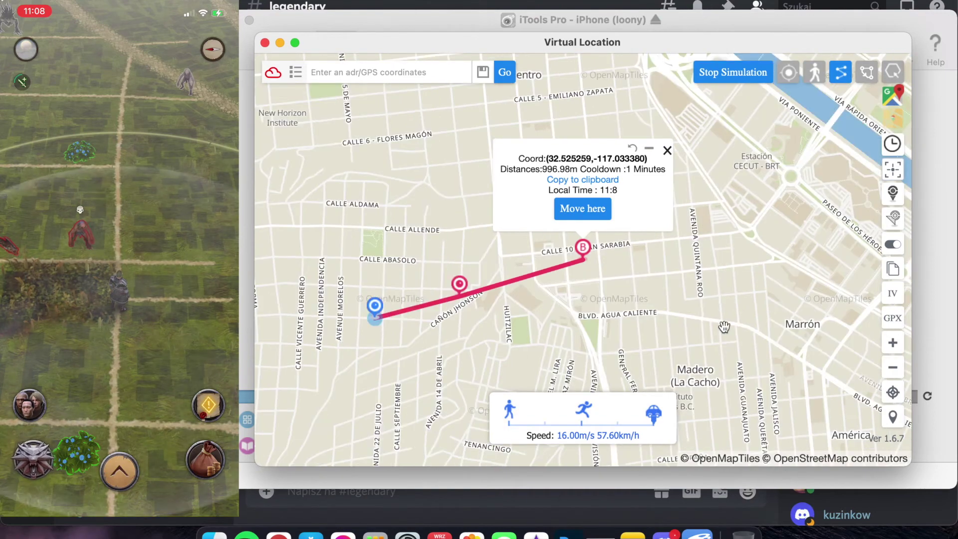
{"action": "left_click", "coordinate": [654, 312]}
{"action": "left_click", "coordinate": [561, 311]}
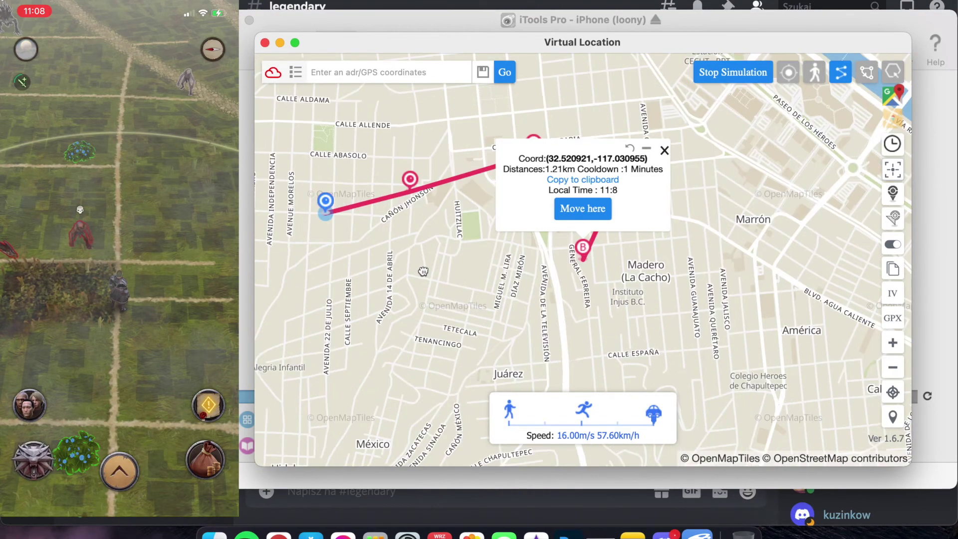
{"action": "left_click", "coordinate": [424, 273]}
{"action": "left_click", "coordinate": [553, 320]}
{"action": "left_click", "coordinate": [429, 325]}
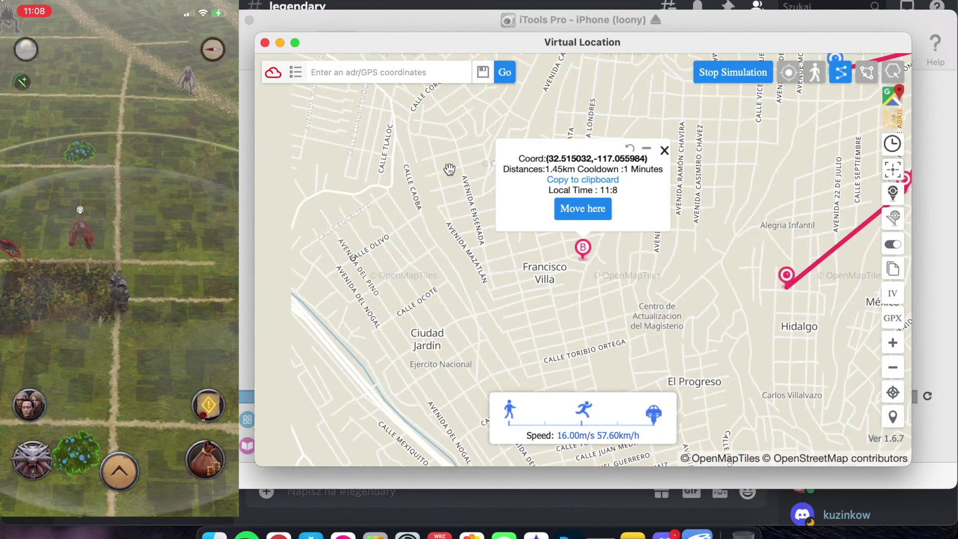
{"action": "left_click", "coordinate": [495, 123]}
{"action": "left_click", "coordinate": [761, 167]}
Confirm the multi-stop route with Move here and set its repeat count
{"action": "left_click_drag", "start_coordinate": [725, 288], "coordinate": [608, 206]}
{"action": "left_click", "coordinate": [486, 232]}
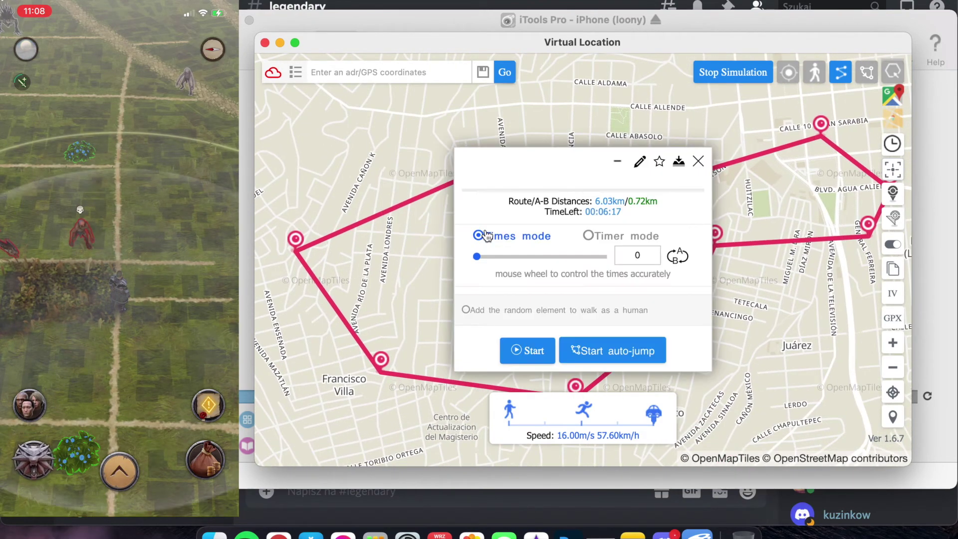
{"action": "left_click_drag", "start_coordinate": [546, 170], "coordinate": [363, 102]}
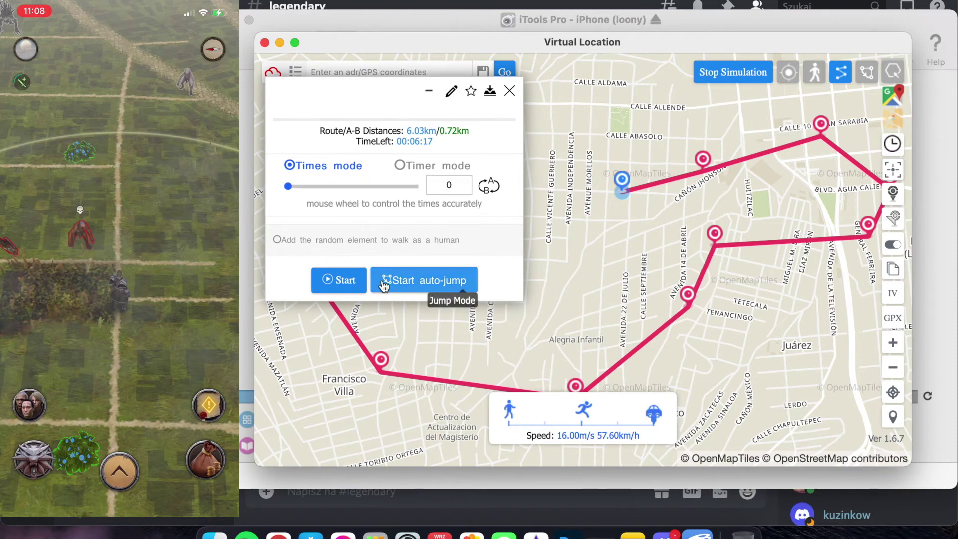
{"action": "scroll", "coordinate": [299, 190], "scroll_direction": "up", "scroll_amount": 3}
{"action": "scroll", "coordinate": [299, 190], "scroll_direction": "up", "scroll_amount": 2}
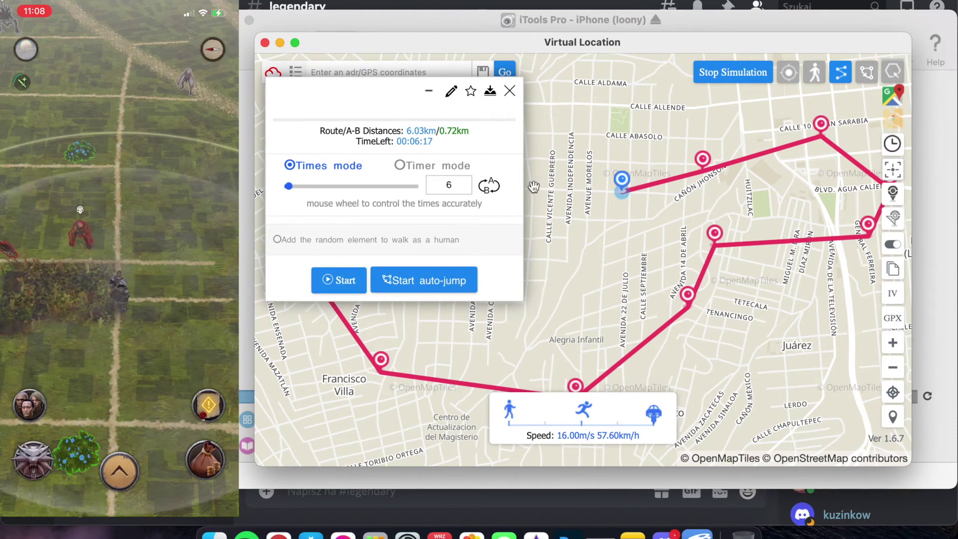
Run the loop route briefly, then pause and clear it, leaving jump mode selected
{"action": "left_click", "coordinate": [349, 281]}
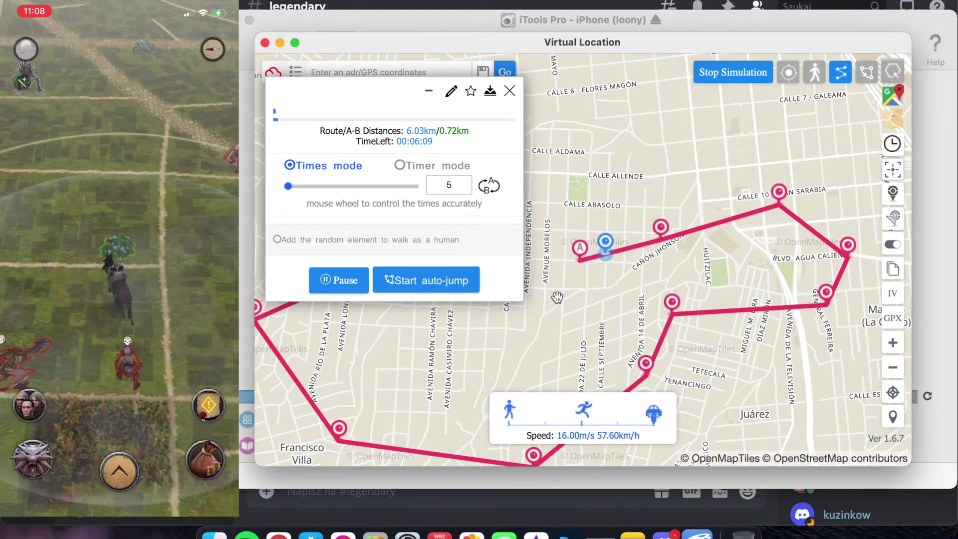
{"action": "left_click", "coordinate": [335, 279]}
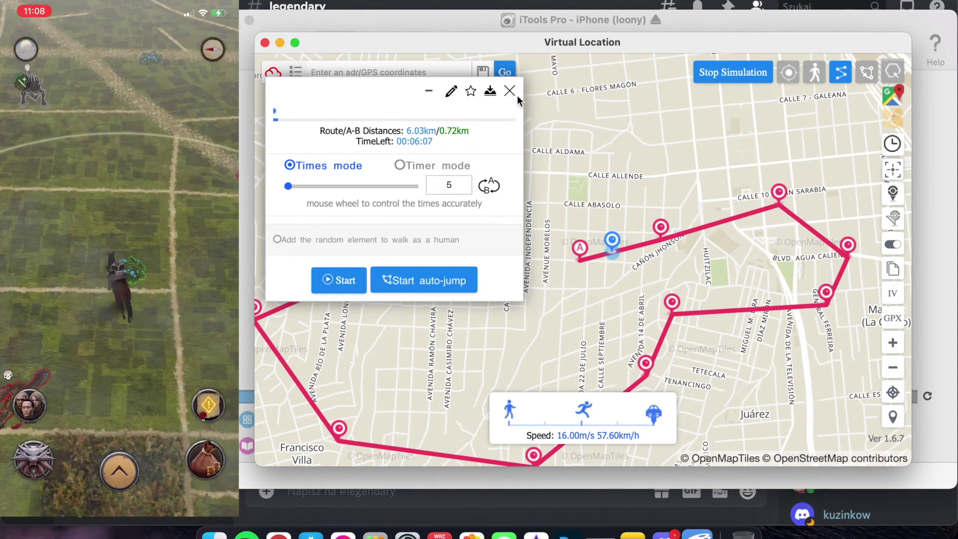
{"action": "left_click", "coordinate": [509, 91]}
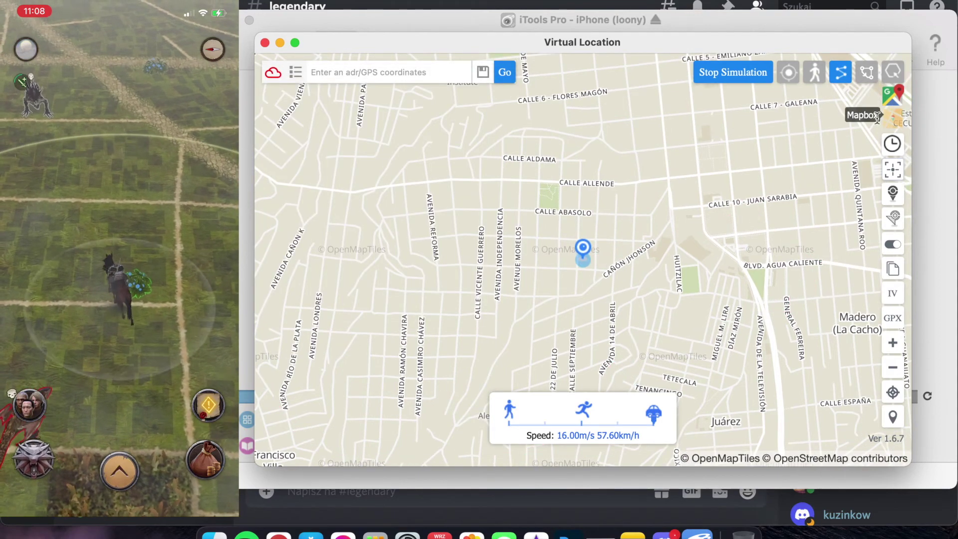
{"action": "left_click", "coordinate": [866, 72]}
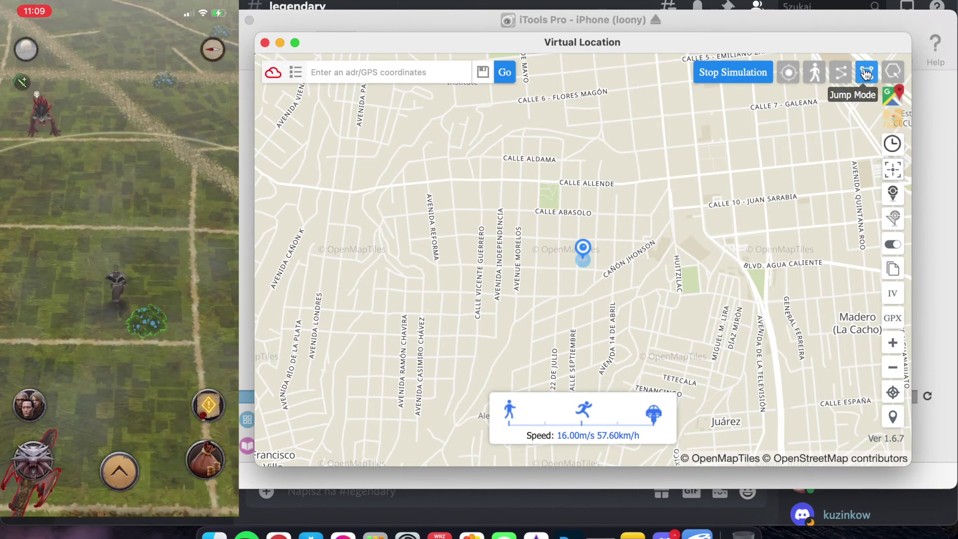
Switch to Move mode for joystick steering and pan the map south near Cañon Johnson
{"action": "left_click", "coordinate": [788, 72]}
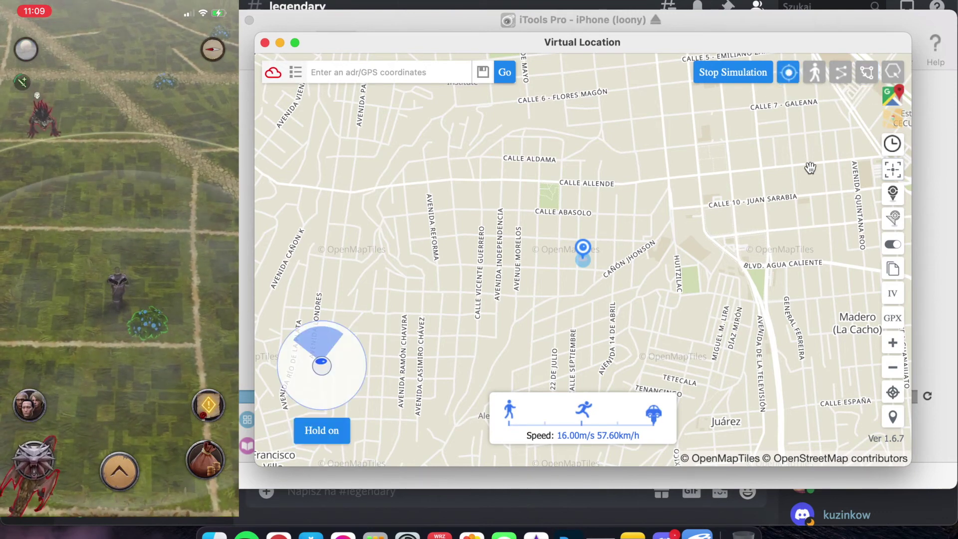
{"action": "left_click_drag", "start_coordinate": [644, 281], "coordinate": [645, 202]}
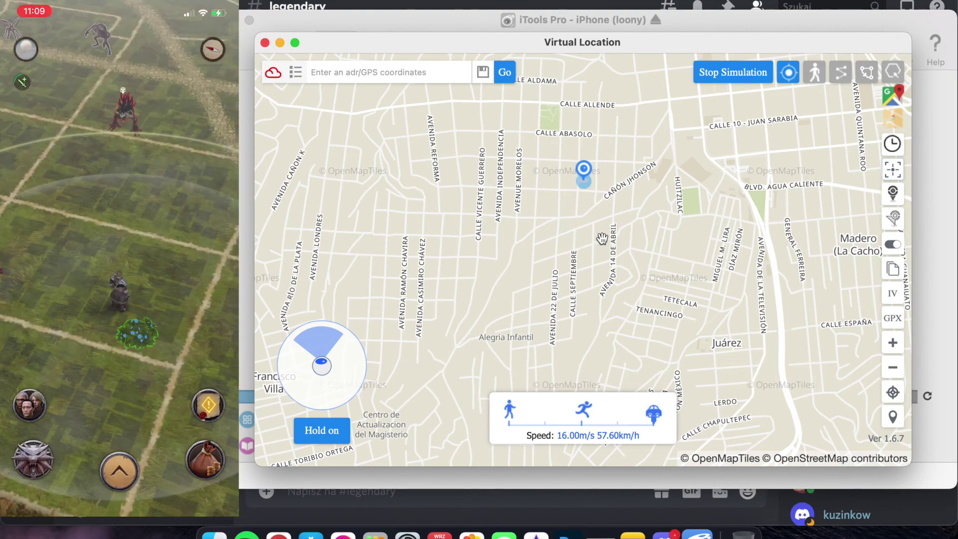
Stop Simulation so the iPhone's real GPS data is recovered
{"action": "left_click", "coordinate": [731, 78]}
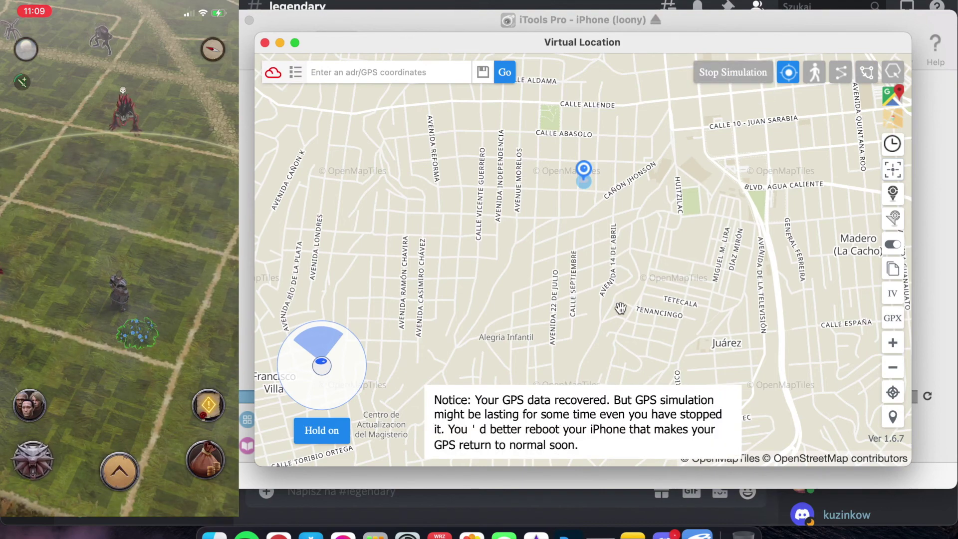